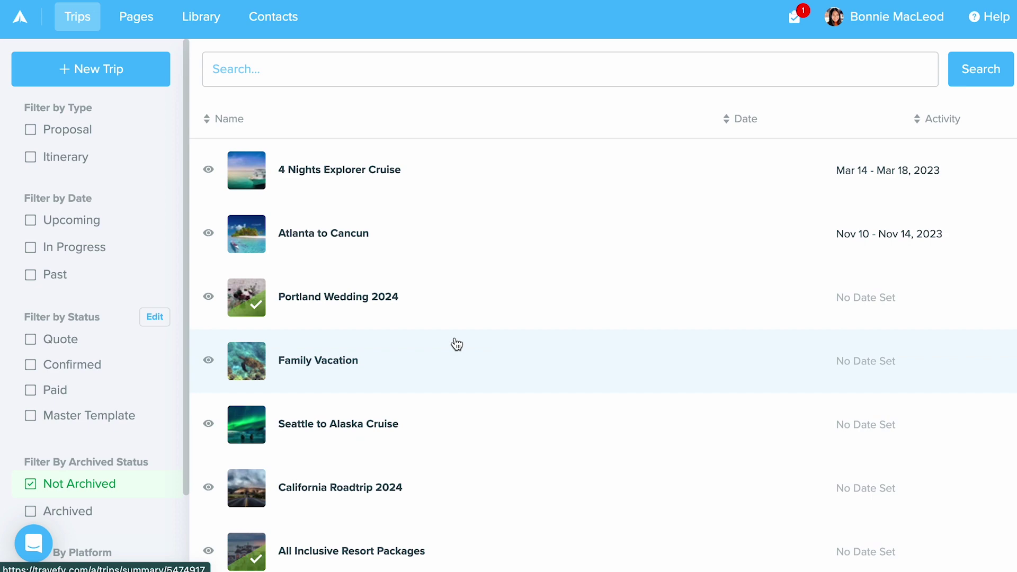
Open the Bon Voyage Travels Home page in the site builder with its Edit Page panel.
{"action": "left_click", "coordinate": [141, 21]}
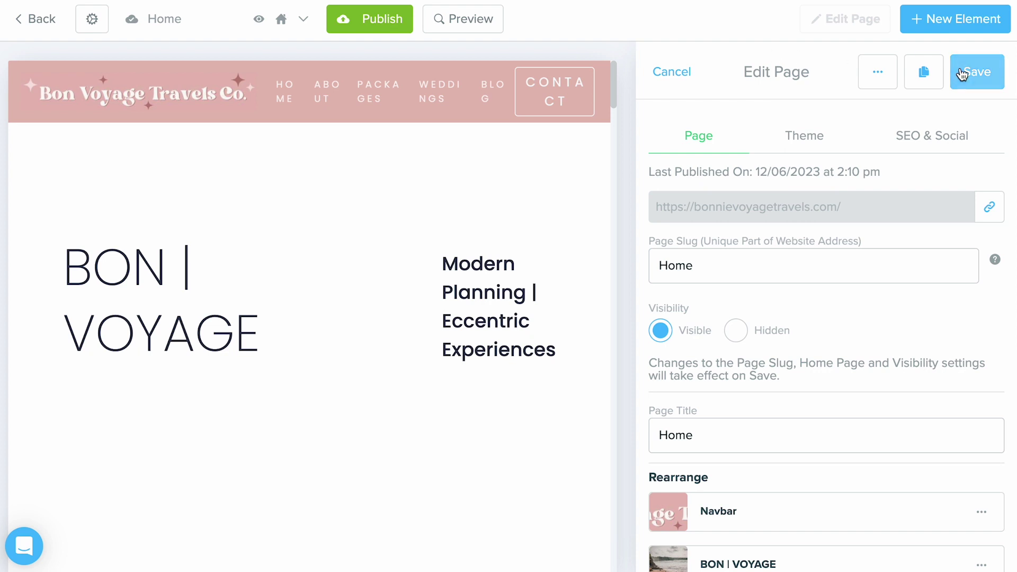
{"action": "left_click", "coordinate": [962, 74]}
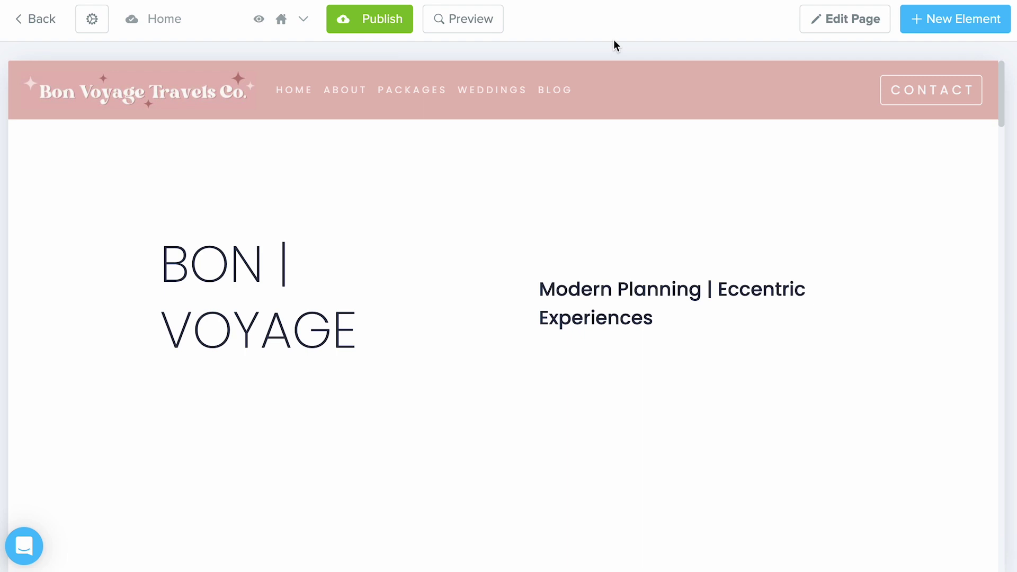
{"action": "scroll", "coordinate": [501, 145], "scroll_direction": "down", "scroll_amount": 7}
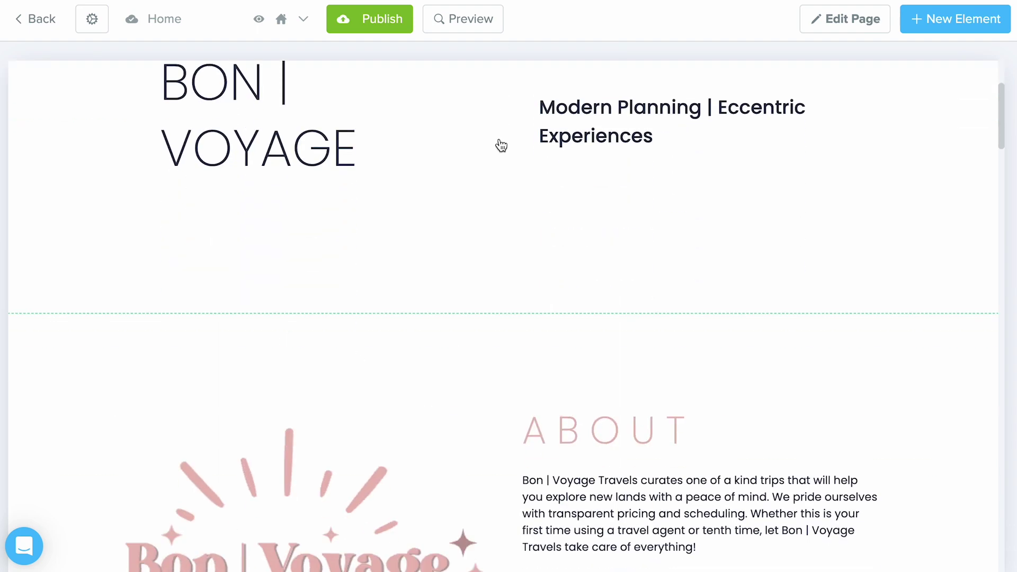
{"action": "scroll", "coordinate": [501, 146], "scroll_direction": "up", "scroll_amount": 7}
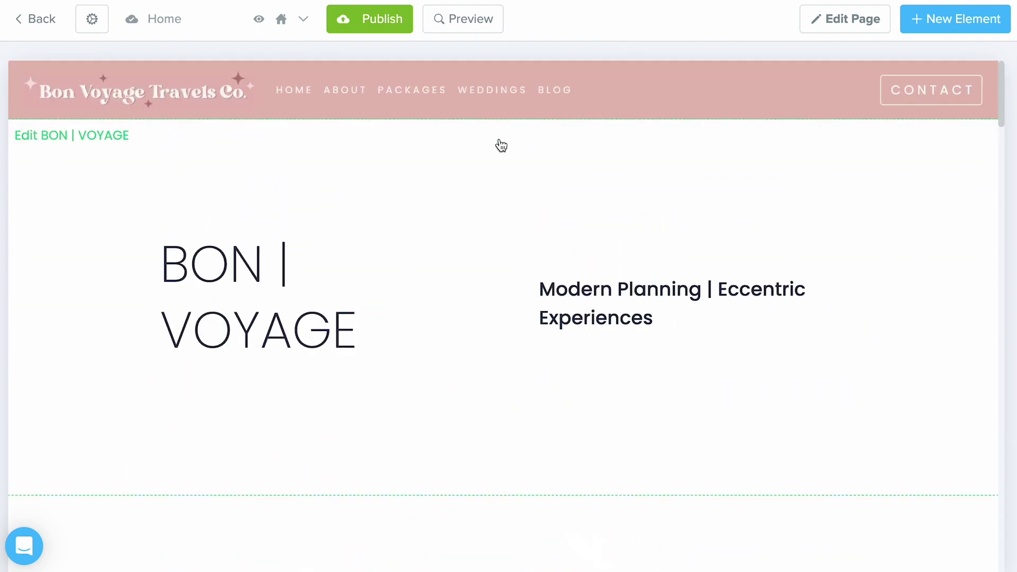
{"action": "left_click", "coordinate": [285, 21]}
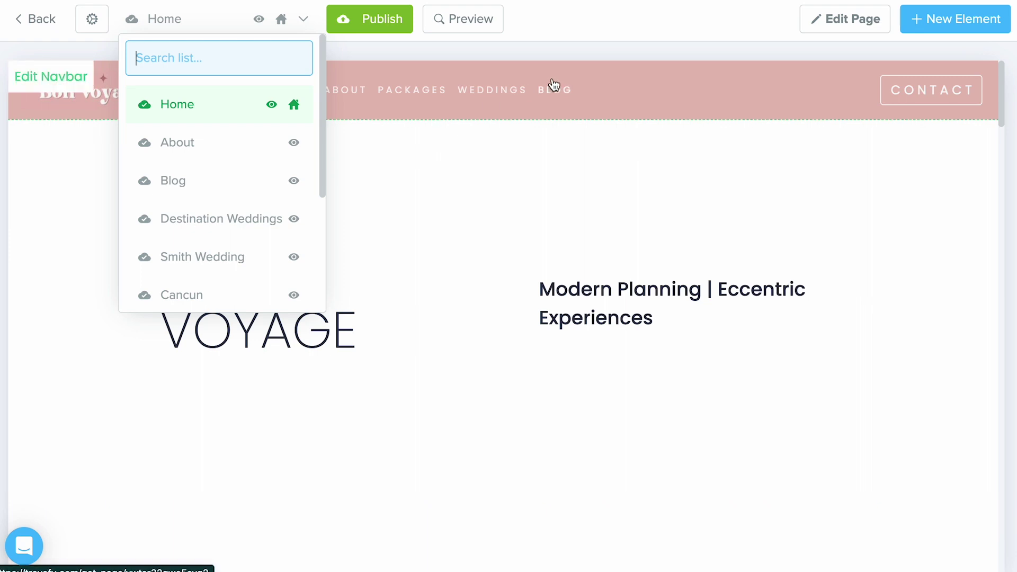
{"action": "left_click", "coordinate": [597, 32]}
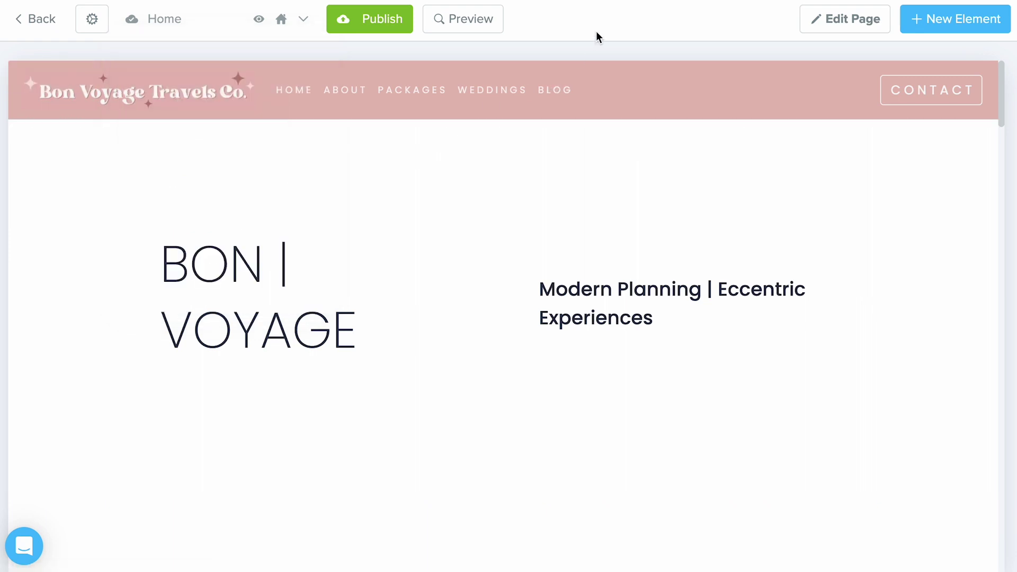
{"action": "left_click", "coordinate": [859, 22]}
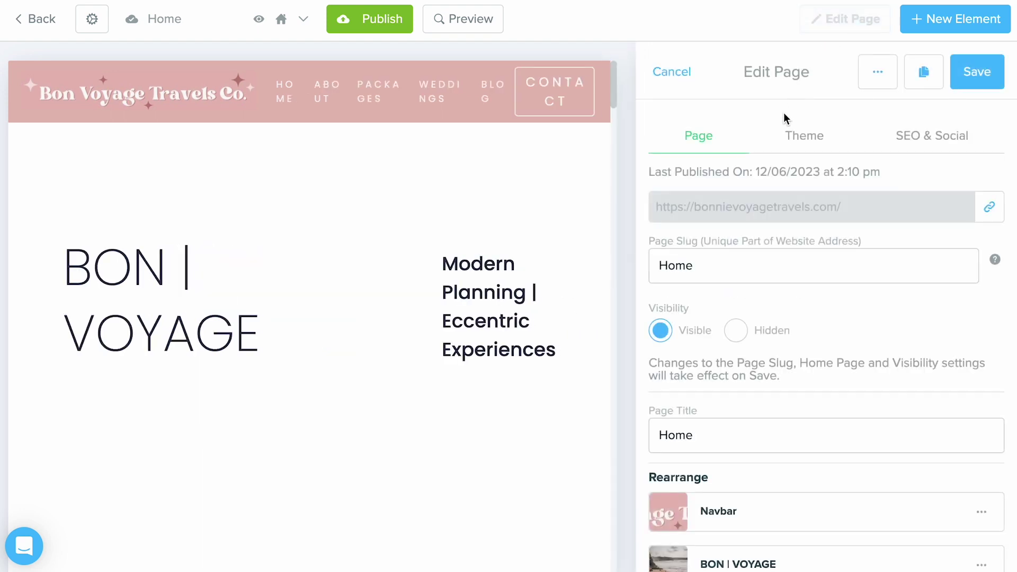
{"action": "scroll", "coordinate": [783, 114], "scroll_direction": "down", "scroll_amount": 2}
{"action": "scroll", "coordinate": [784, 114], "scroll_direction": "up", "scroll_amount": 1}
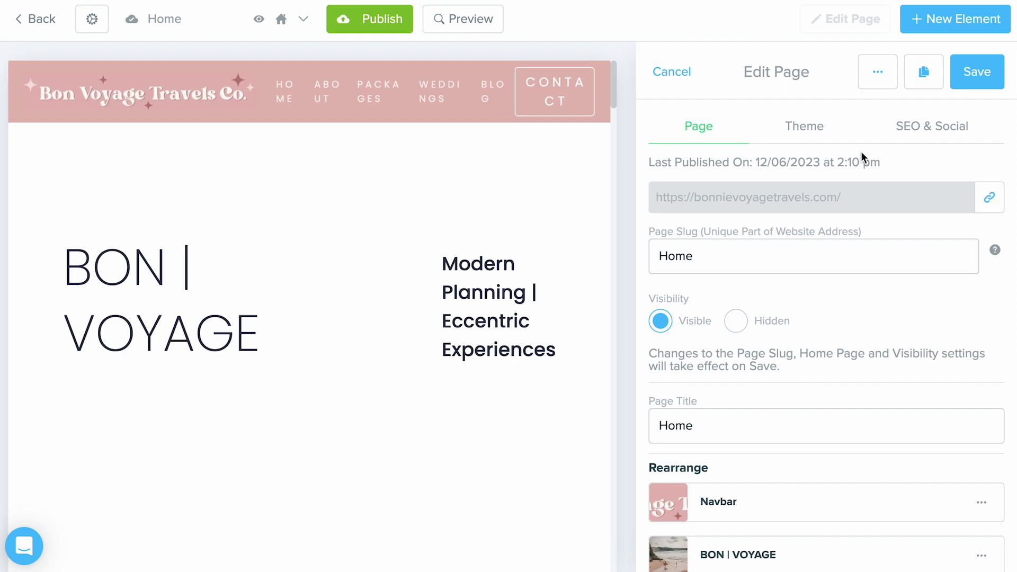
{"action": "scroll", "coordinate": [803, 279], "scroll_direction": "down", "scroll_amount": 3}
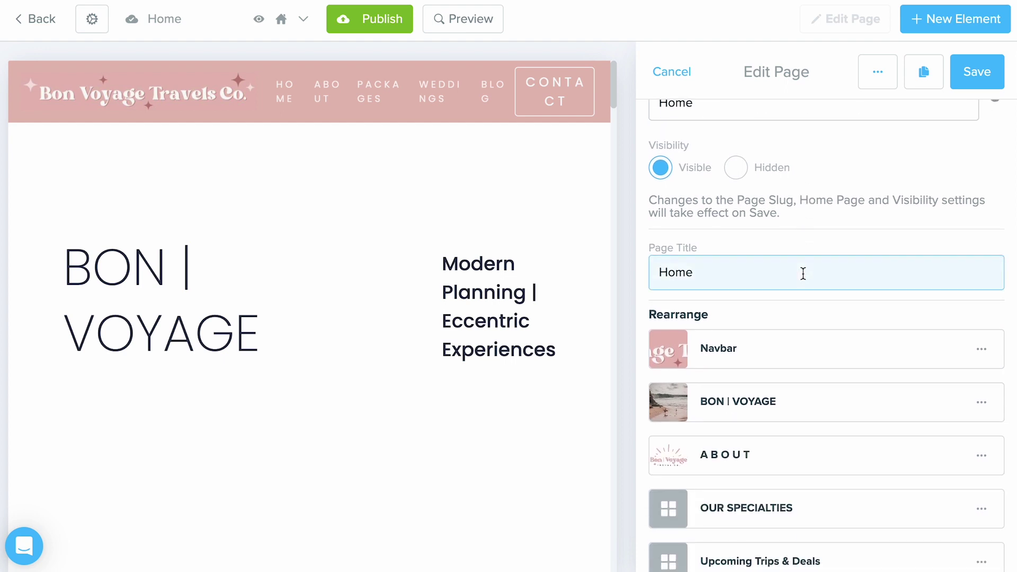
{"action": "scroll", "coordinate": [802, 273], "scroll_direction": "down", "scroll_amount": 4}
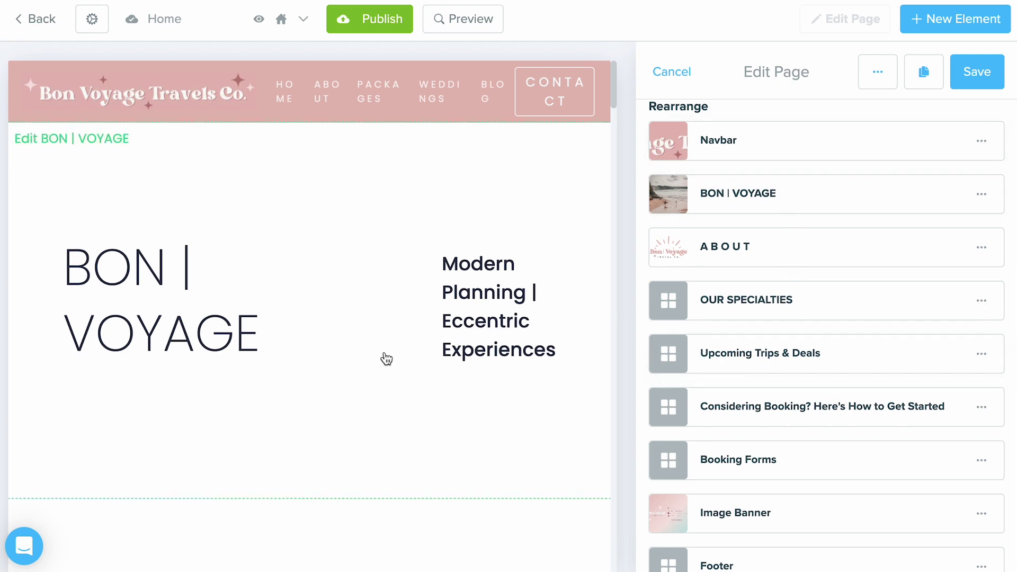
{"action": "scroll", "coordinate": [387, 359], "scroll_direction": "down", "scroll_amount": 7}
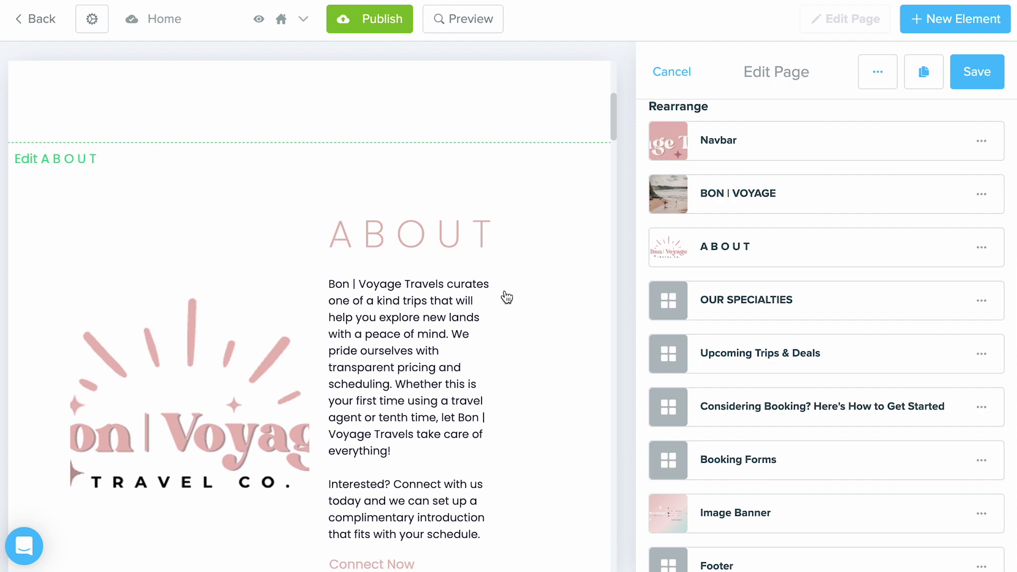
{"action": "scroll", "coordinate": [433, 215], "scroll_direction": "up", "scroll_amount": 7}
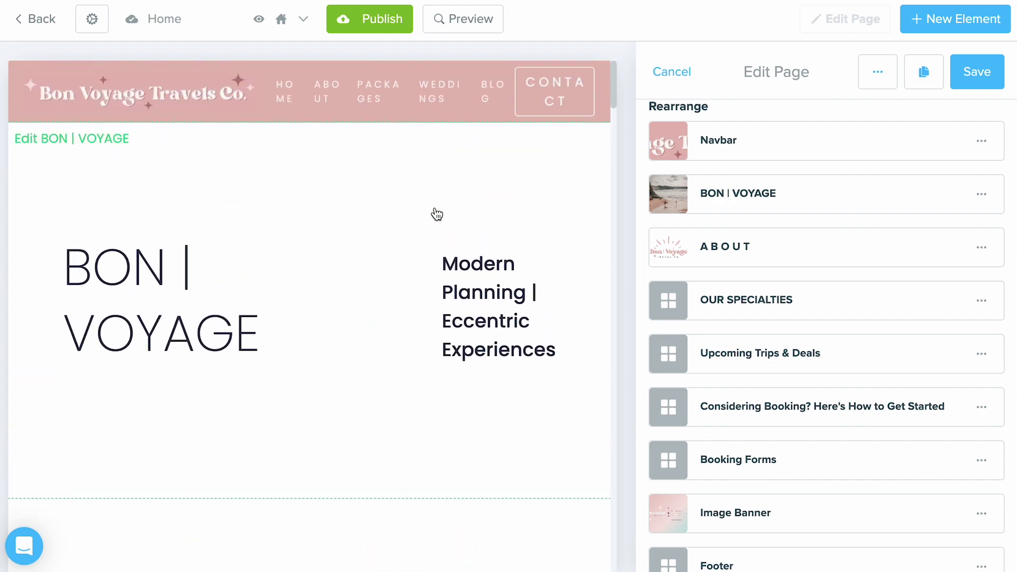
{"action": "left_click_drag", "start_coordinate": [804, 252], "coordinate": [799, 208]}
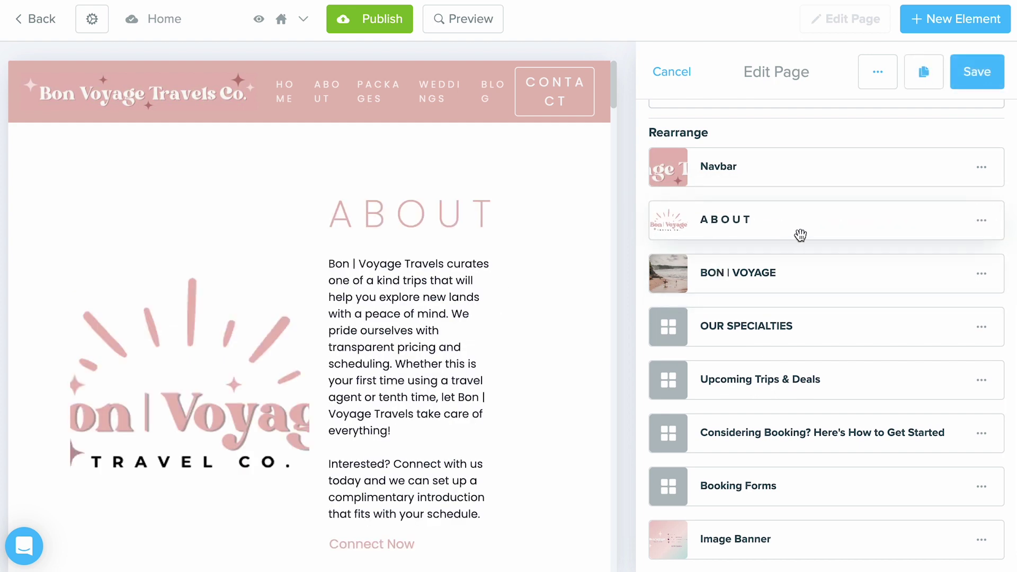
{"action": "left_click_drag", "start_coordinate": [795, 225], "coordinate": [796, 256]}
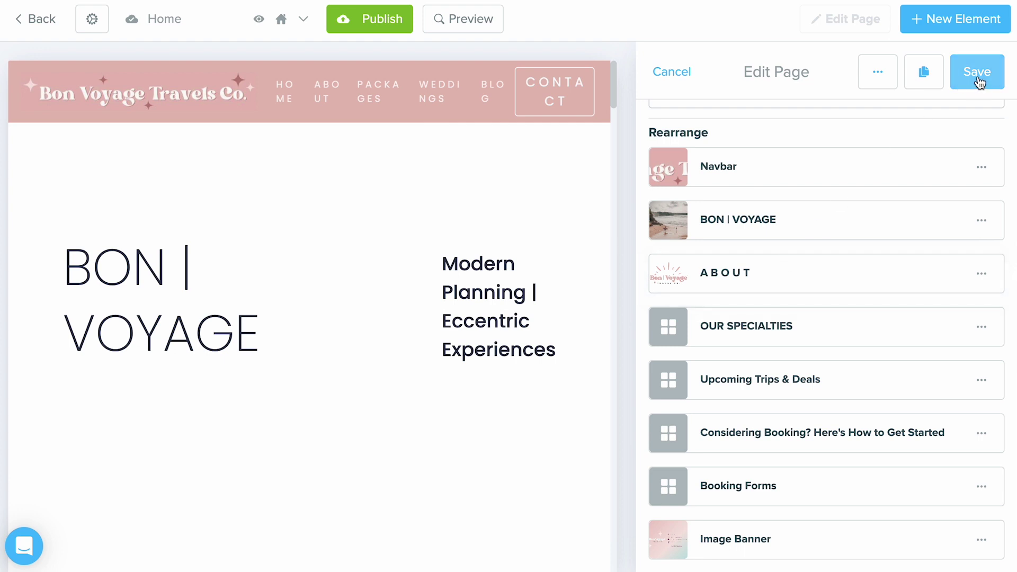
{"action": "scroll", "coordinate": [876, 174], "scroll_direction": "up", "scroll_amount": 6}
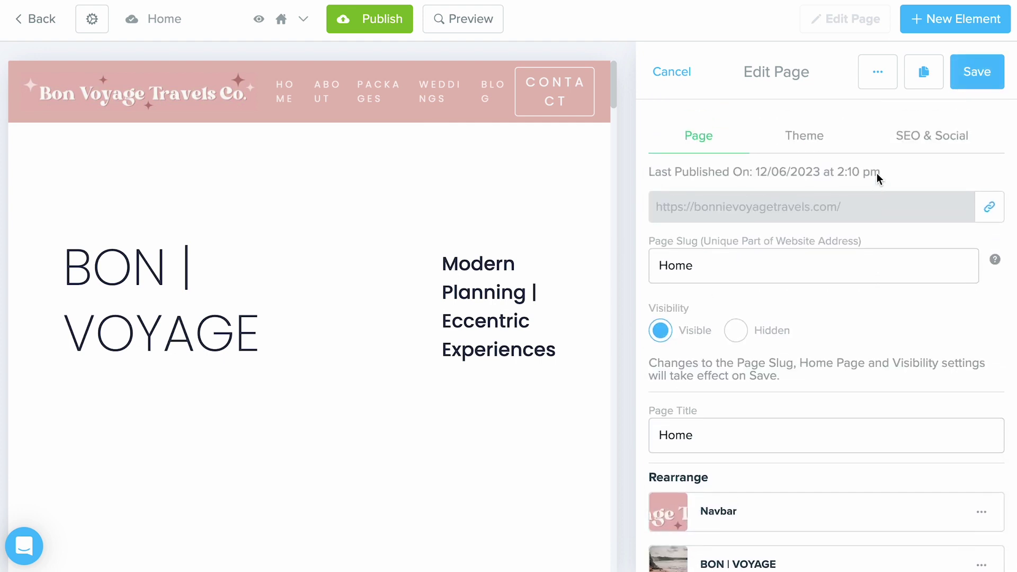
Save the Home page's section order and scroll back to the About section.
{"action": "left_click", "coordinate": [972, 88]}
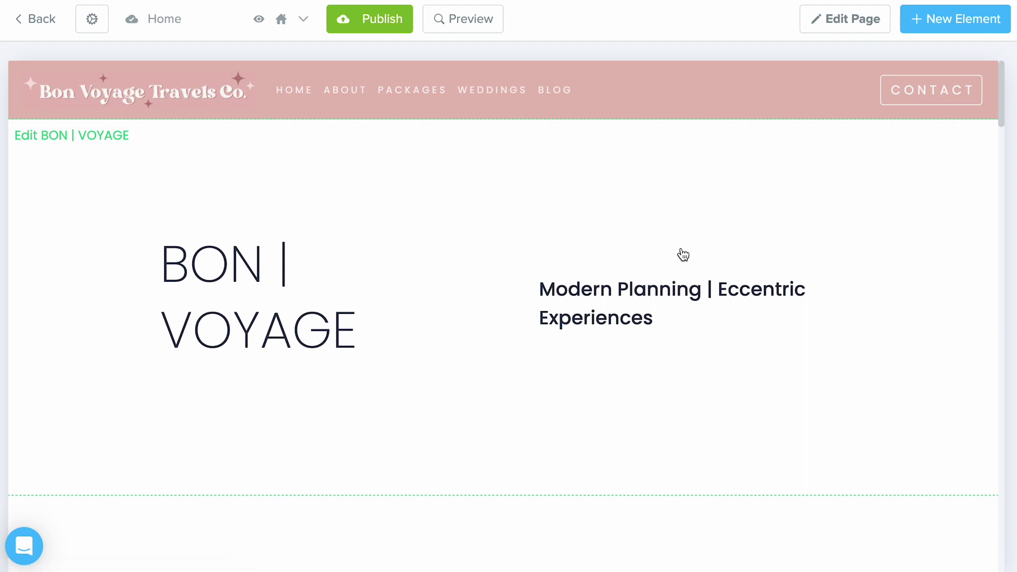
{"action": "scroll", "coordinate": [576, 300], "scroll_direction": "down", "scroll_amount": 5}
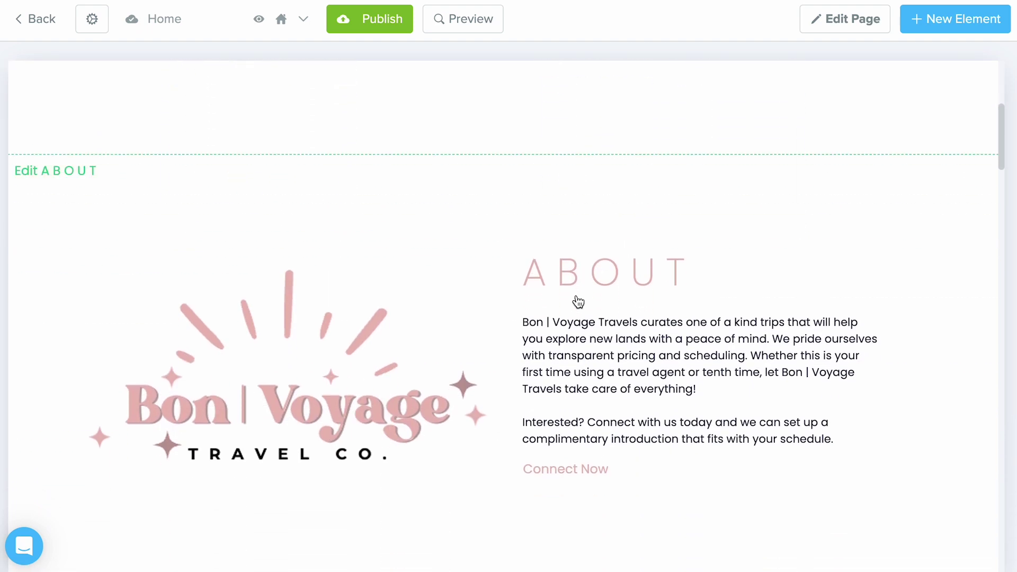
{"action": "scroll", "coordinate": [578, 302], "scroll_direction": "down", "scroll_amount": 2}
{"action": "scroll", "coordinate": [577, 301], "scroll_direction": "up", "scroll_amount": 1}
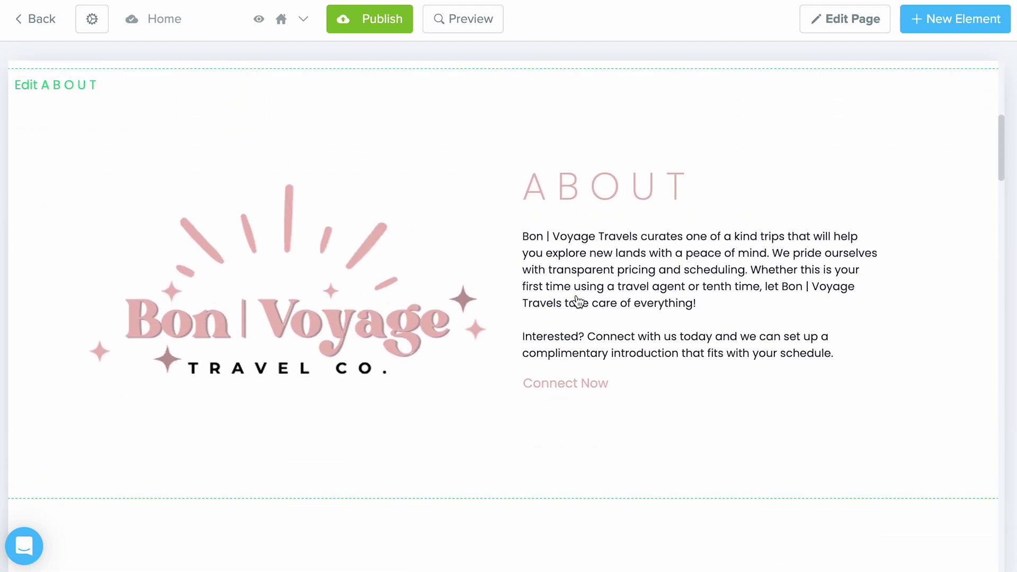
Review the About section's heading, empty subheading, description, image and delete option.
{"action": "left_click", "coordinate": [477, 242]}
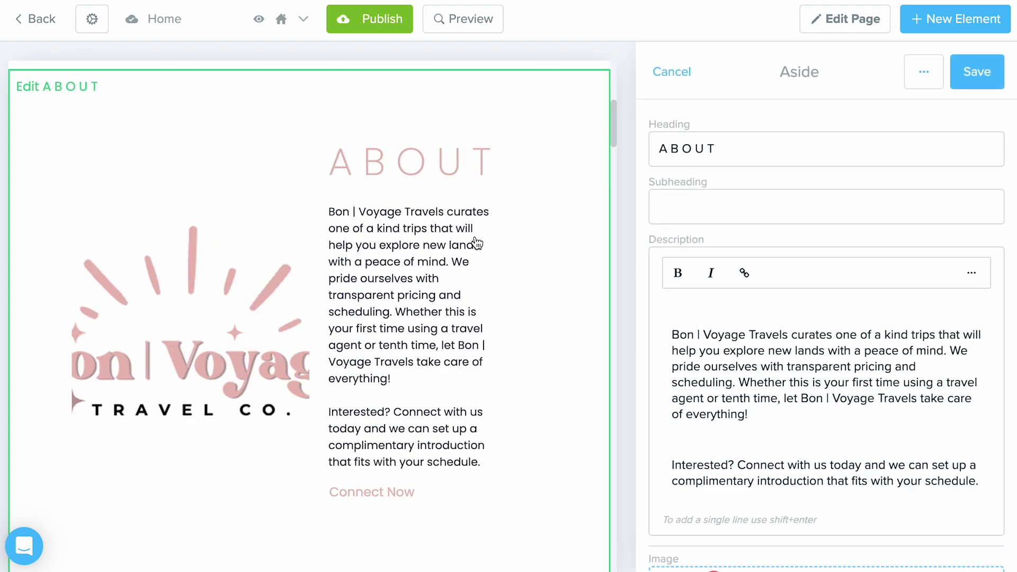
{"action": "left_click", "coordinate": [880, 223]}
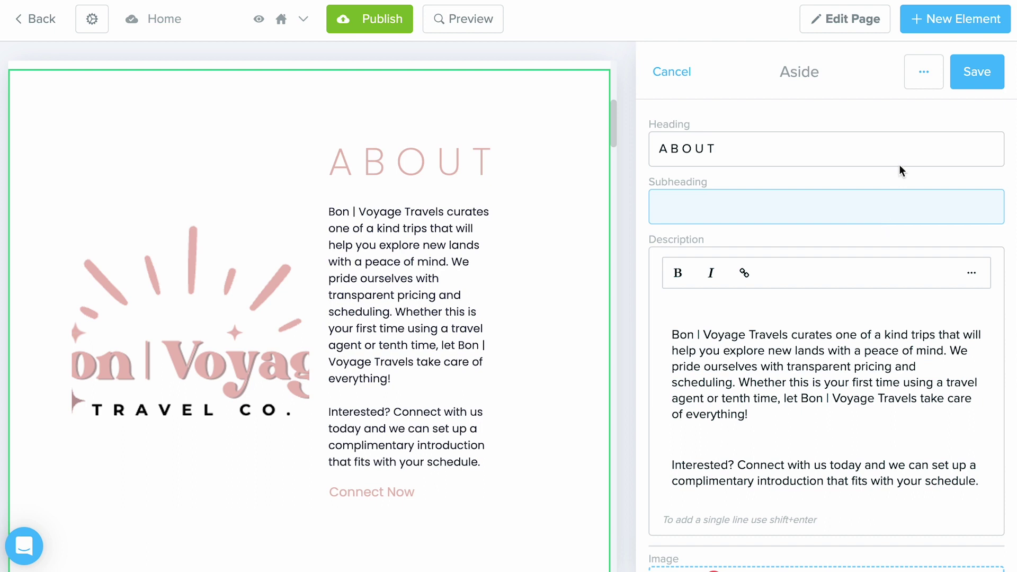
{"action": "left_click", "coordinate": [921, 80]}
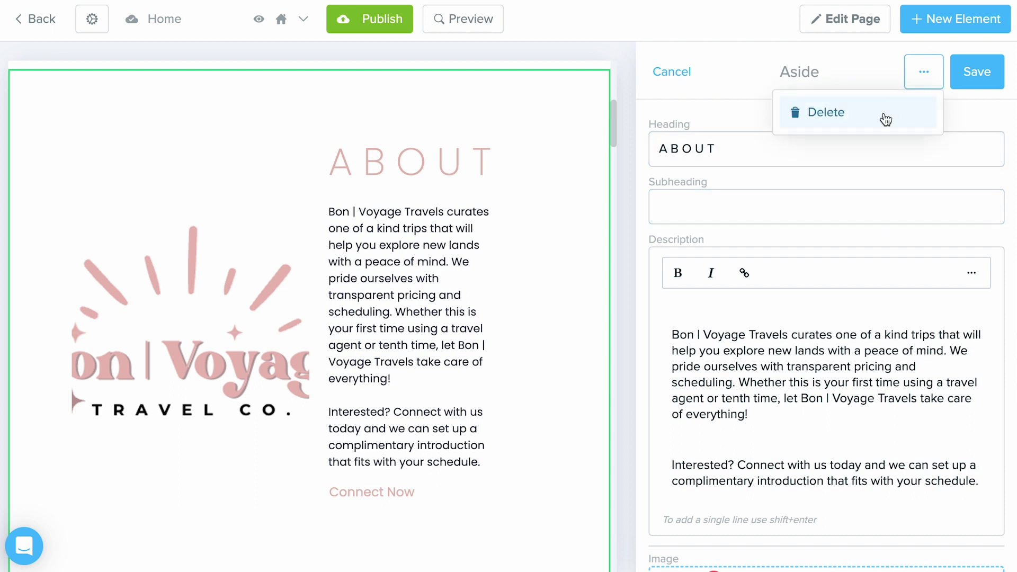
{"action": "left_click", "coordinate": [859, 75]}
{"action": "left_click", "coordinate": [726, 137]}
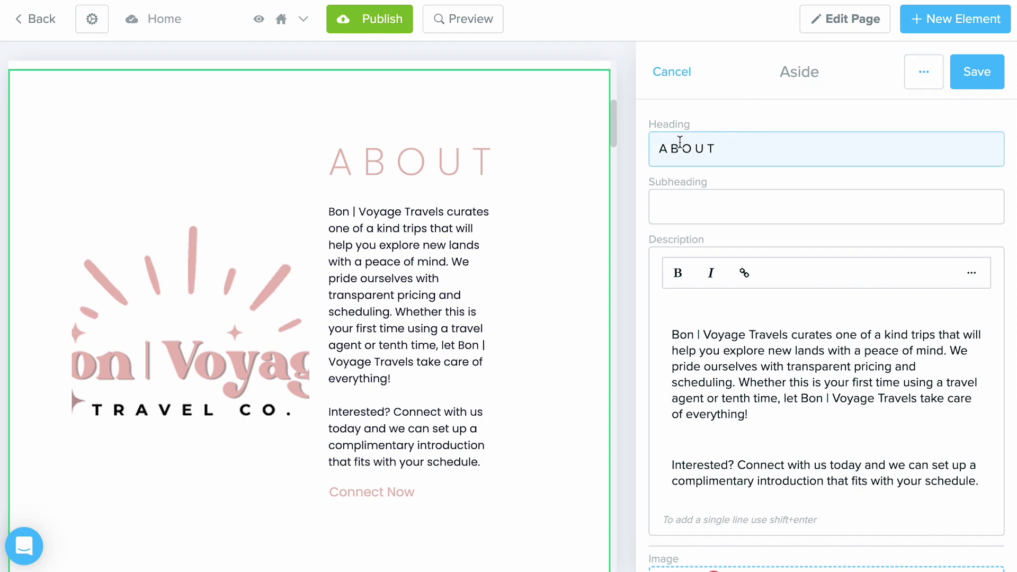
{"action": "left_click", "coordinate": [782, 329]}
{"action": "scroll", "coordinate": [783, 329], "scroll_direction": "down", "scroll_amount": 3}
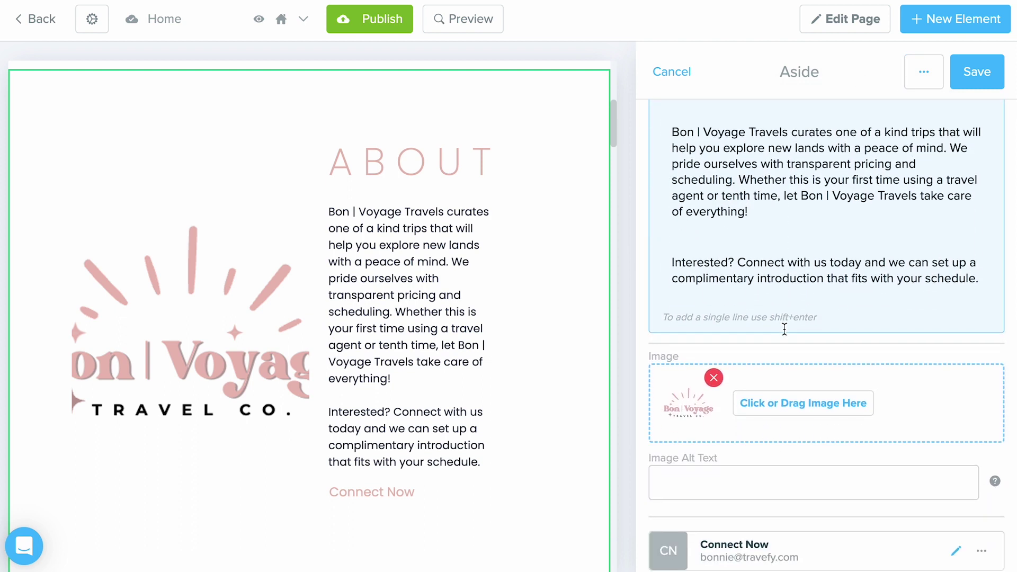
{"action": "scroll", "coordinate": [784, 329], "scroll_direction": "down", "scroll_amount": 2}
Save the About section editor and scroll down the full-width Home page.
{"action": "left_click", "coordinate": [979, 74]}
{"action": "scroll", "coordinate": [525, 241], "scroll_direction": "down", "scroll_amount": 4}
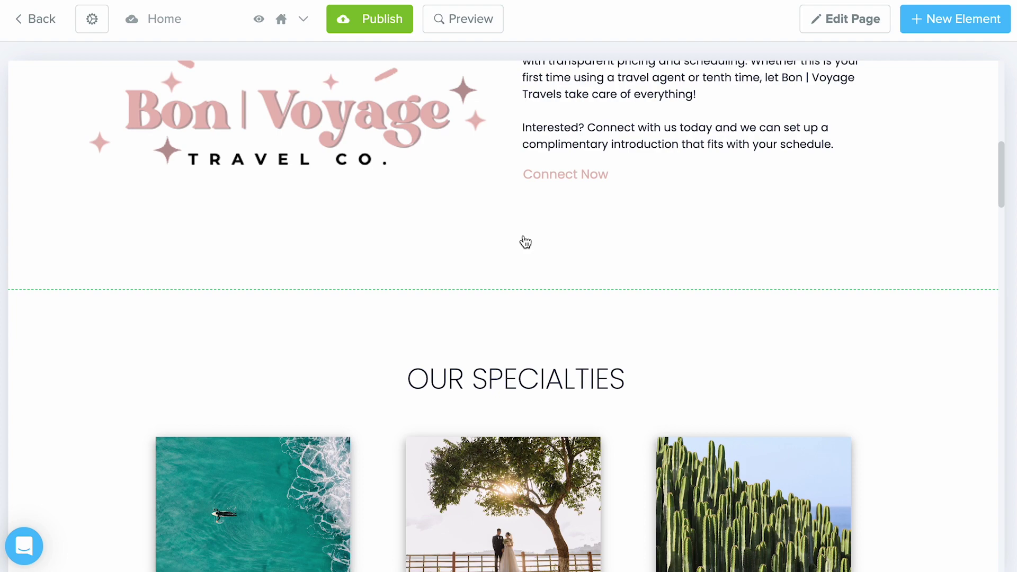
{"action": "scroll", "coordinate": [525, 242], "scroll_direction": "down", "scroll_amount": 10}
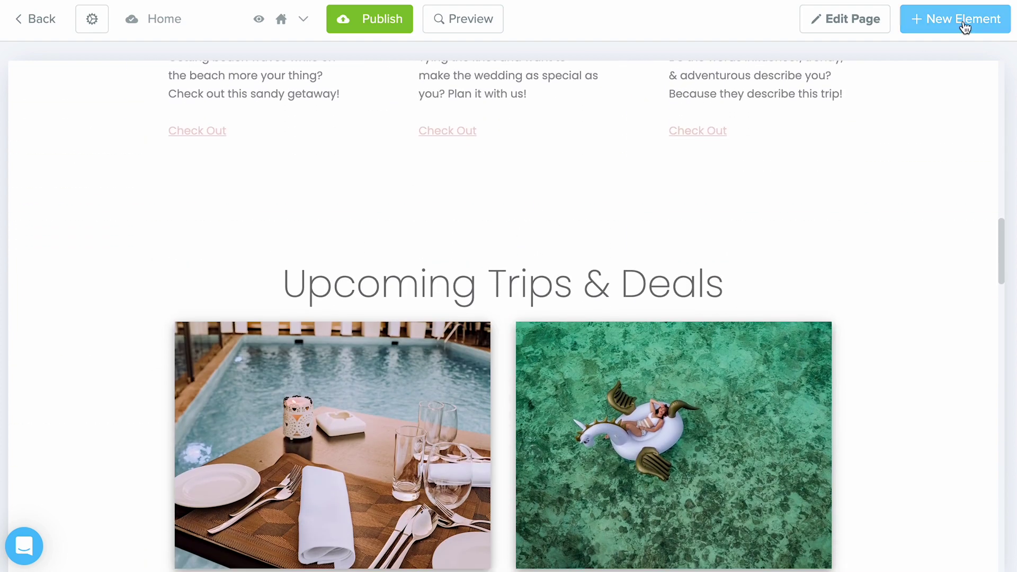
Bring up the New Element list and scroll down to the Calendly Embed option.
{"action": "left_click", "coordinate": [993, 28]}
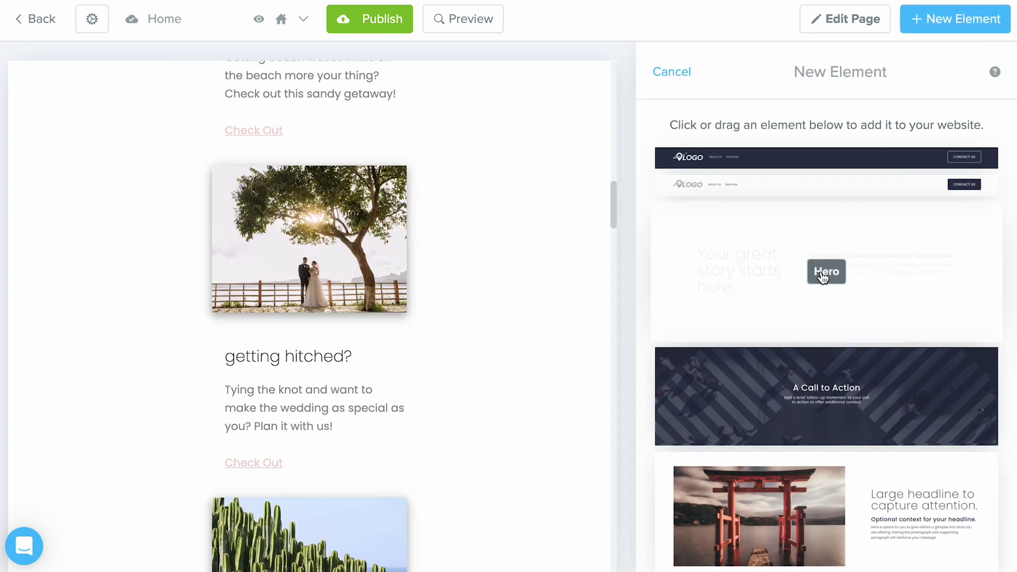
{"action": "scroll", "coordinate": [822, 277], "scroll_direction": "down", "scroll_amount": 9}
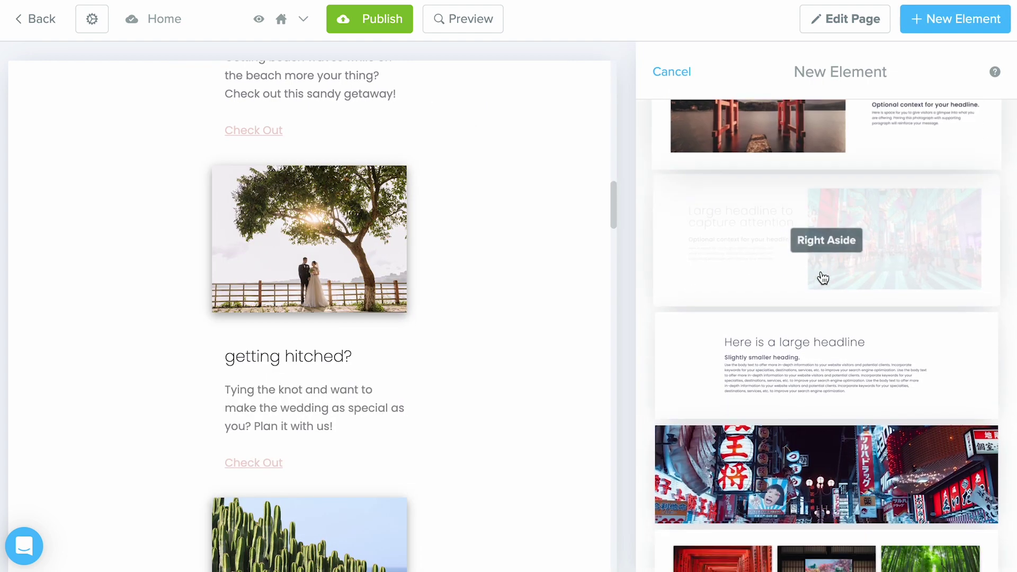
{"action": "scroll", "coordinate": [821, 271], "scroll_direction": "down", "scroll_amount": 8}
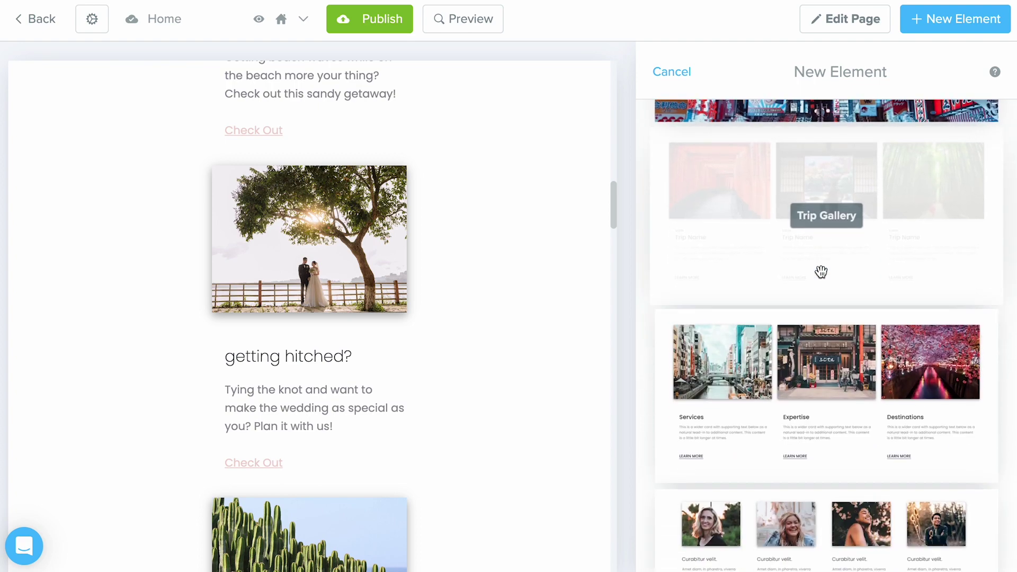
{"action": "scroll", "coordinate": [465, 415], "scroll_direction": "down", "scroll_amount": 12}
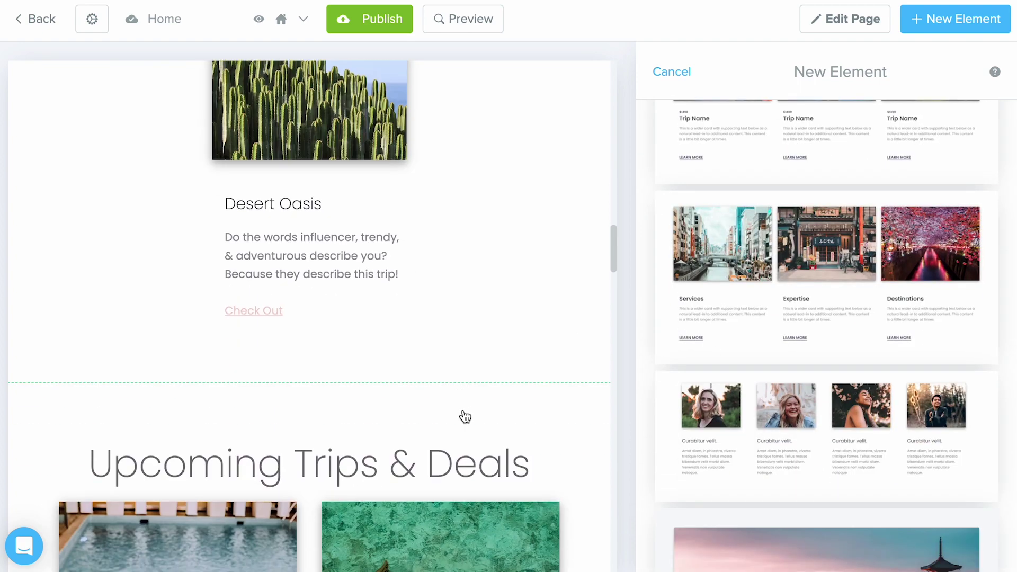
{"action": "scroll", "coordinate": [464, 415], "scroll_direction": "down", "scroll_amount": 8}
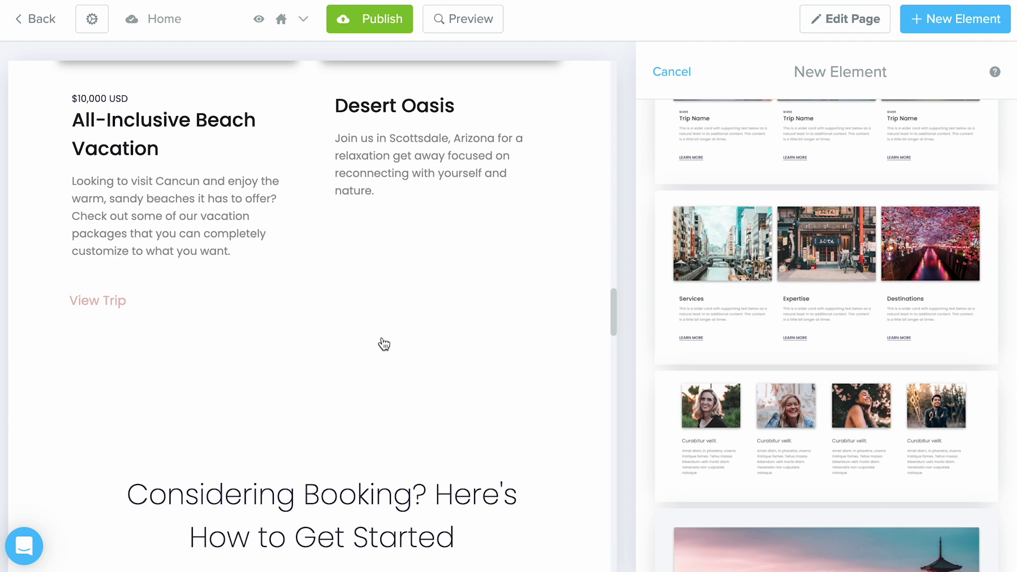
{"action": "scroll", "coordinate": [783, 435], "scroll_direction": "down", "scroll_amount": 10}
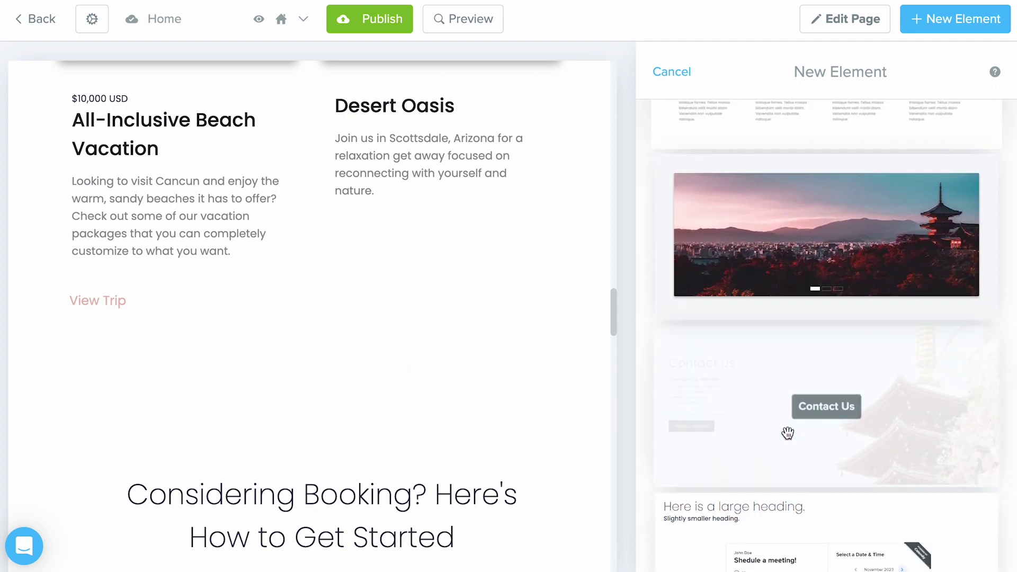
{"action": "scroll", "coordinate": [787, 432], "scroll_direction": "down", "scroll_amount": 2}
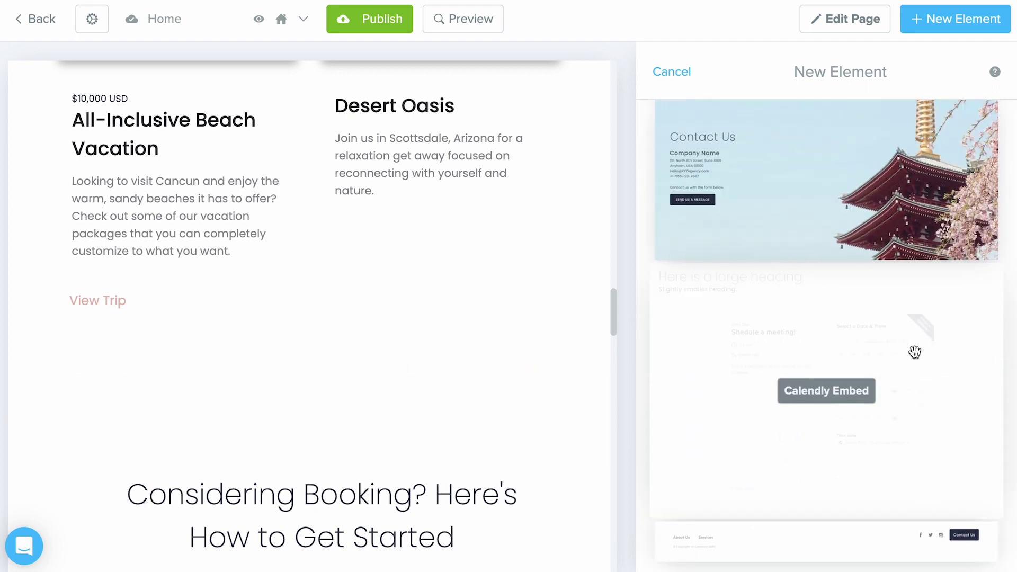
Add a Calendly Embed headed 'Schedule', subheaded 'Bonnie Voyage', with the pasted calendar URL.
{"action": "left_click_drag", "start_coordinate": [915, 352], "coordinate": [437, 448]}
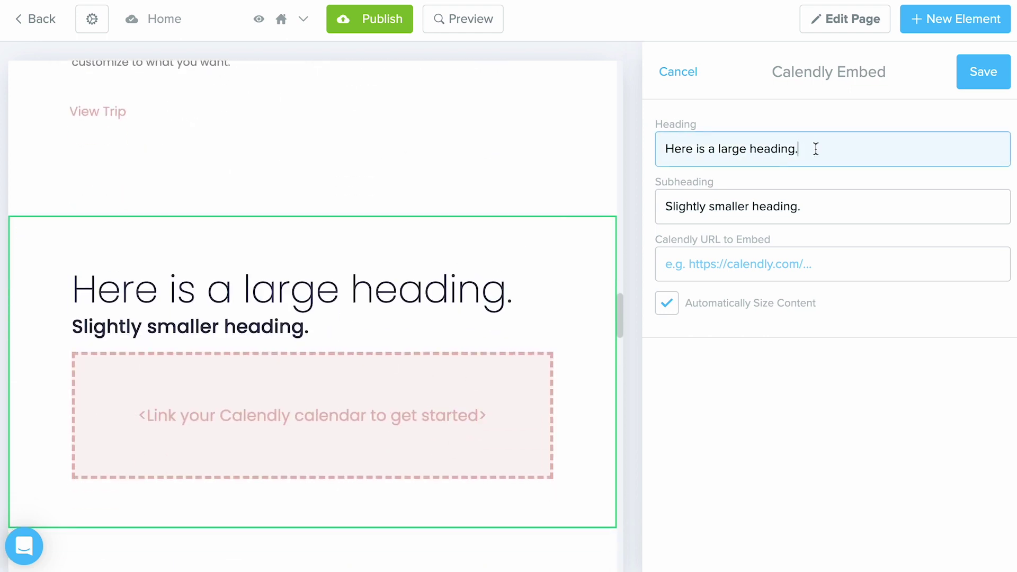
{"action": "left_click_drag", "start_coordinate": [820, 149], "coordinate": [645, 153]}
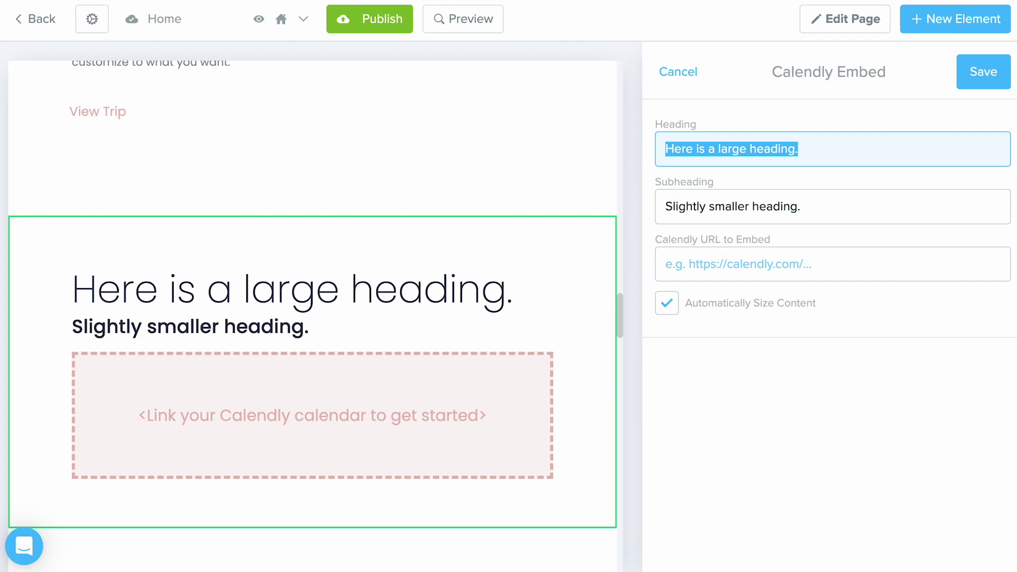
{"action": "key", "text": "BackSpace"}
{"action": "type", "text": "Schedule"}
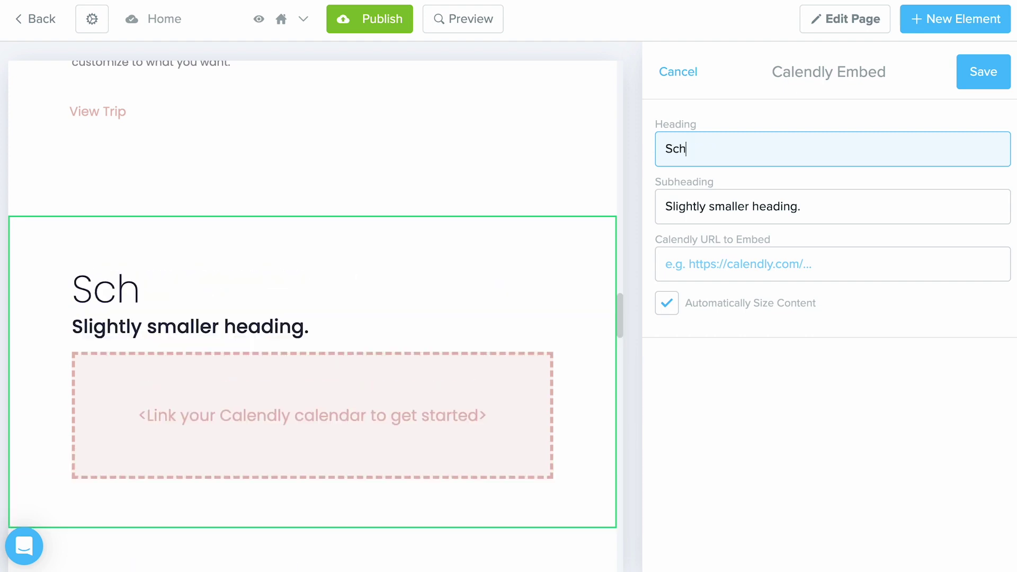
{"action": "double_click", "coordinate": [830, 214]}
{"action": "key", "text": "ctrl+a"}
{"action": "key", "text": "BackSpace"}
{"action": "type", "text": "Bonnie Voyage"}
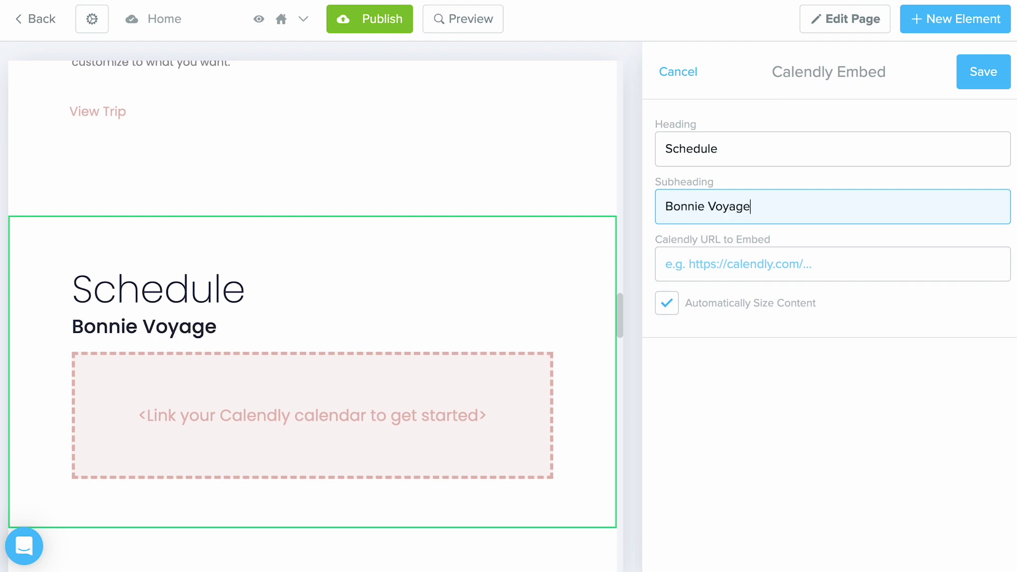
{"action": "left_click", "coordinate": [891, 266]}
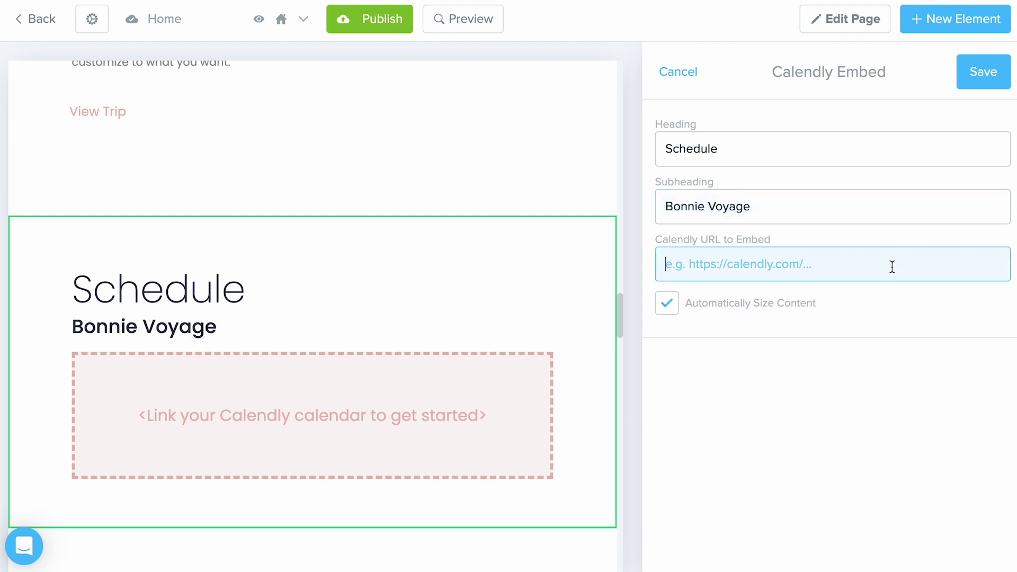
{"action": "type", "text": "https://calendly.com/travefy/travefy-customer-training"}
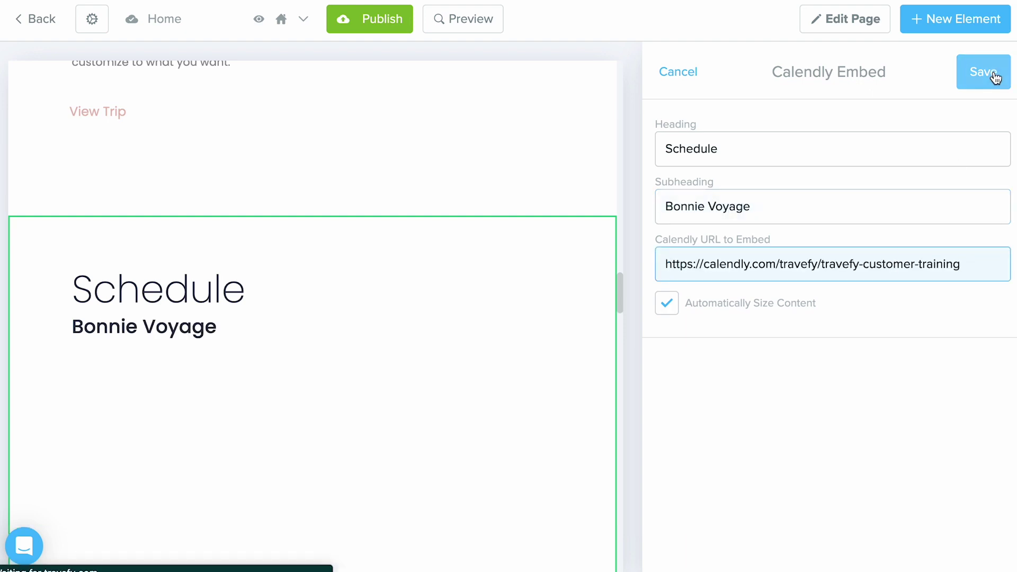
{"action": "left_click", "coordinate": [995, 78]}
Scroll down to check the embedded Calendly calendar, then back up to Upcoming Trips & Deals.
{"action": "scroll", "coordinate": [621, 259], "scroll_direction": "down", "scroll_amount": 5}
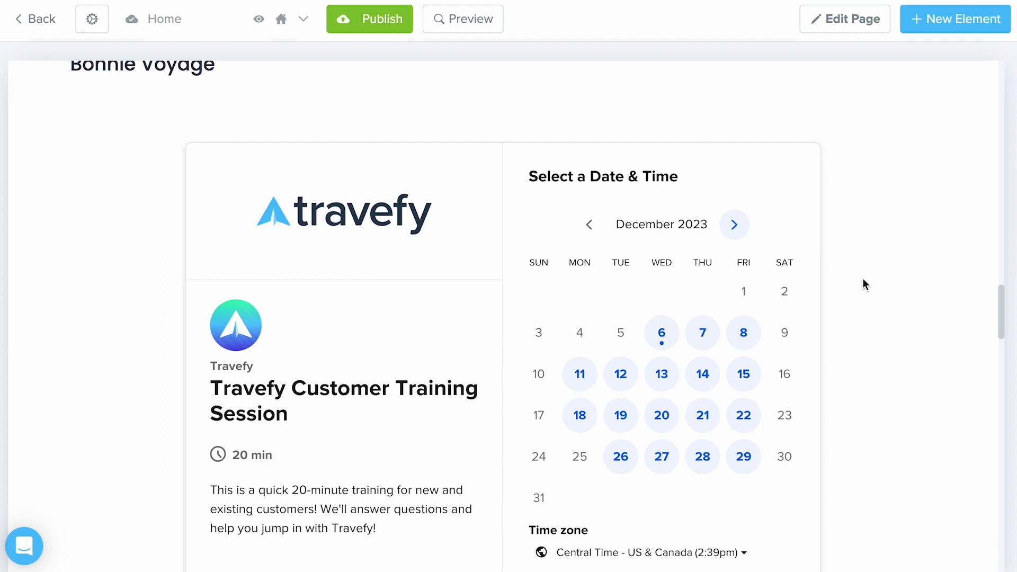
{"action": "scroll", "coordinate": [864, 280], "scroll_direction": "down", "scroll_amount": 2}
{"action": "scroll", "coordinate": [863, 281], "scroll_direction": "up", "scroll_amount": 5}
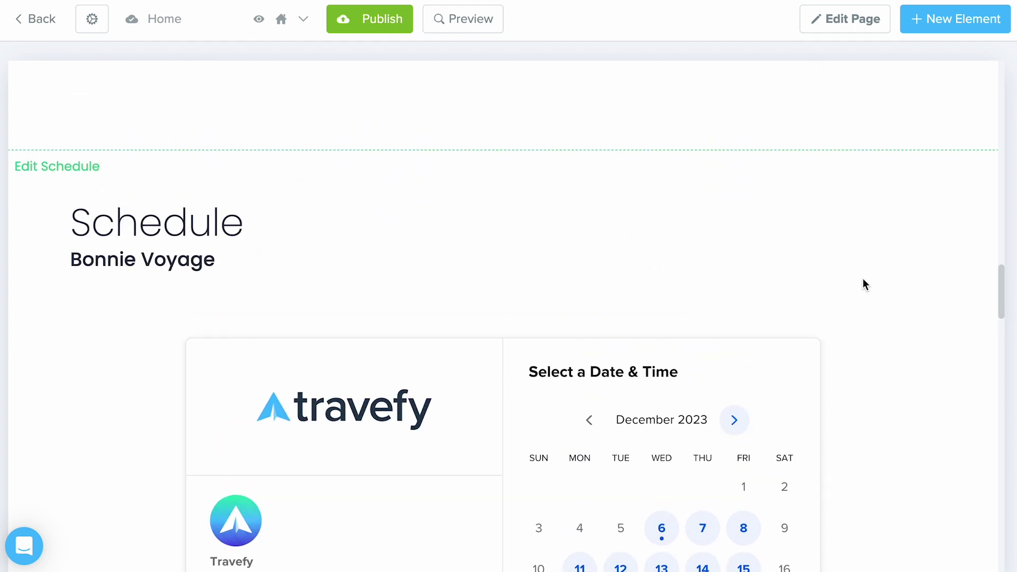
{"action": "scroll", "coordinate": [862, 279], "scroll_direction": "up", "scroll_amount": 8}
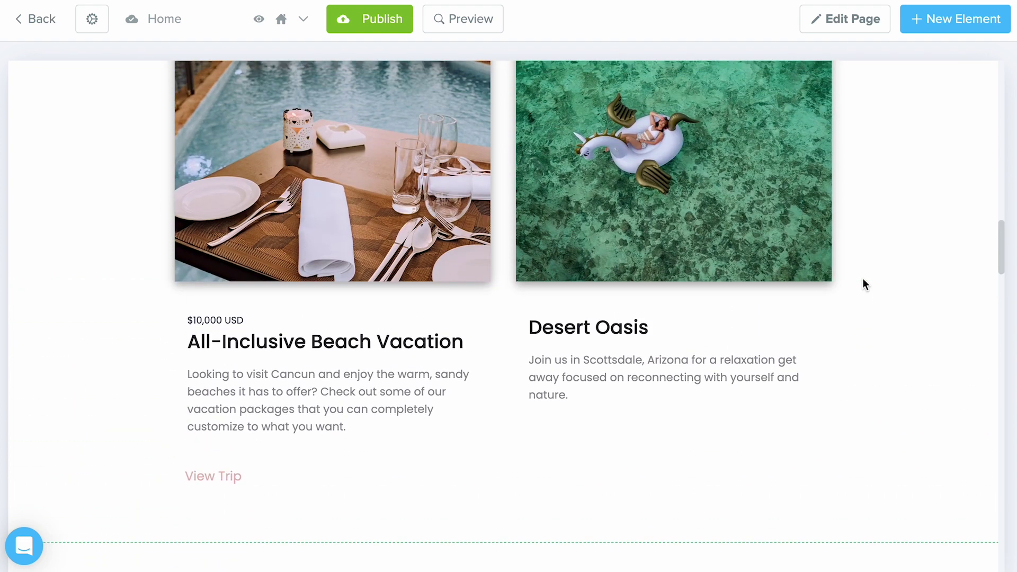
{"action": "scroll", "coordinate": [863, 280], "scroll_direction": "up", "scroll_amount": 1}
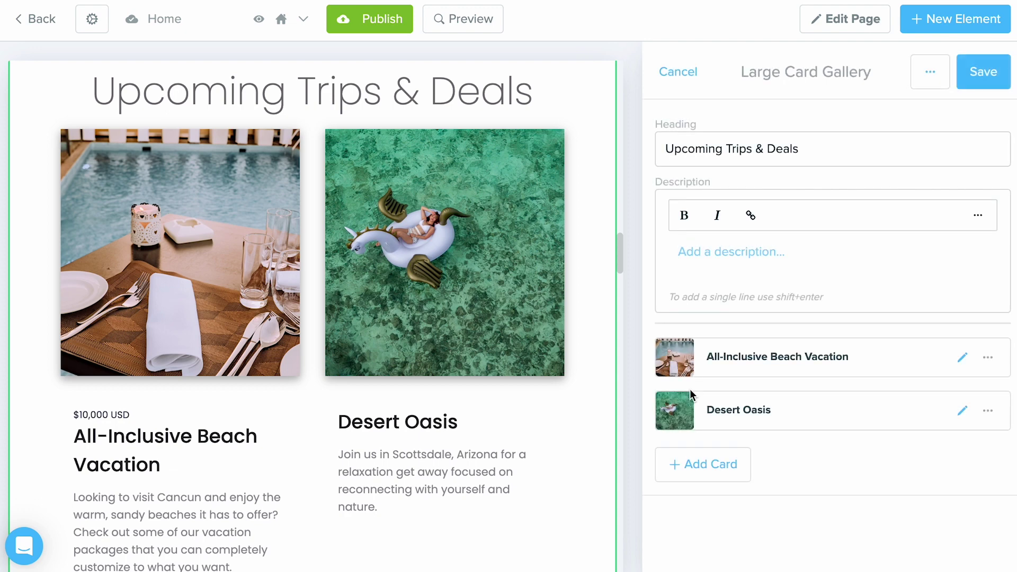
Open the Desert Oasis card's editor in the Upcoming Trips & Deals gallery.
{"action": "left_click_drag", "start_coordinate": [741, 78], "coordinate": [878, 74]}
{"action": "left_click", "coordinate": [881, 74]}
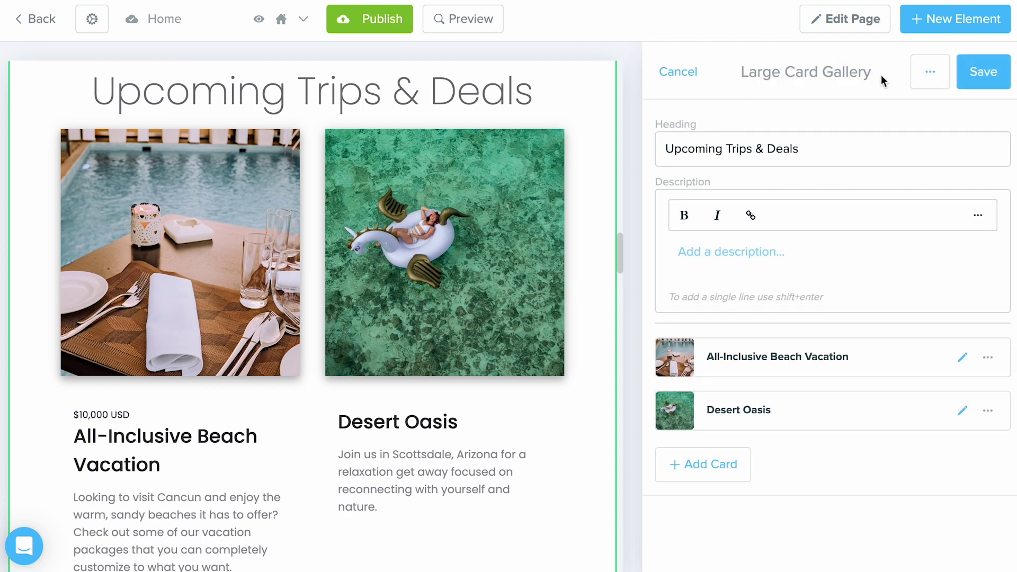
{"action": "left_click", "coordinate": [963, 415]}
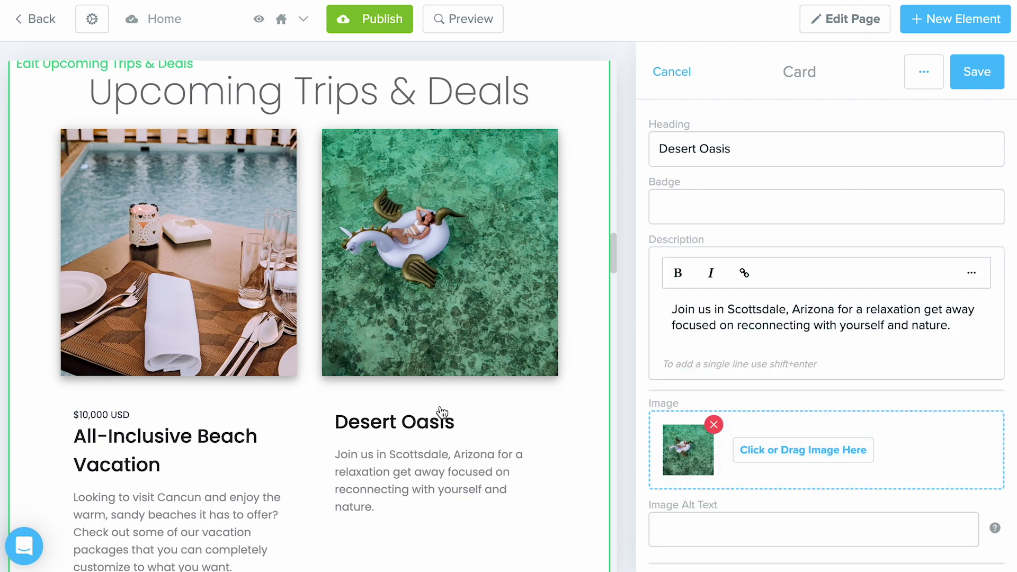
{"action": "left_click", "coordinate": [768, 298]}
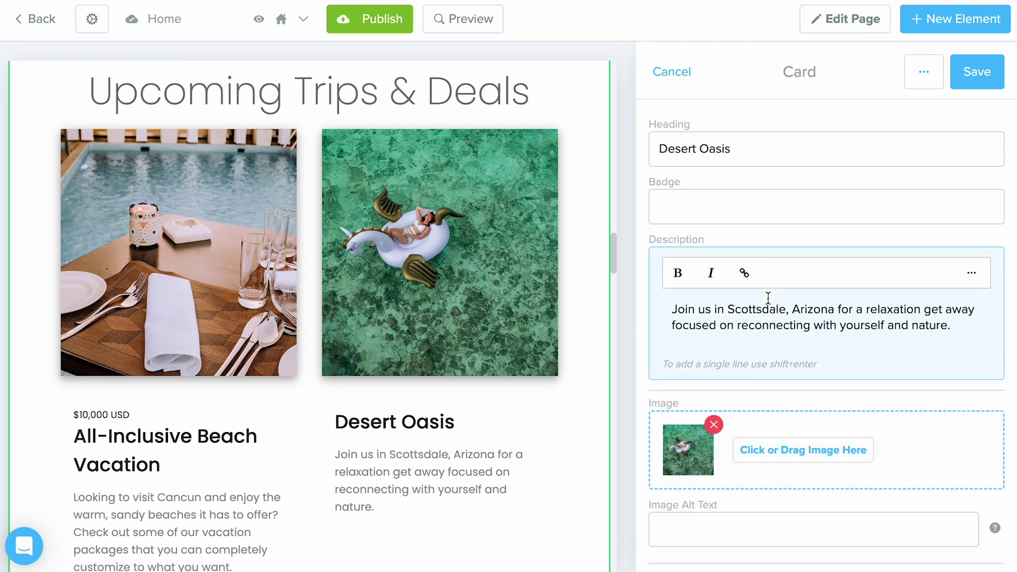
{"action": "scroll", "coordinate": [768, 298], "scroll_direction": "down", "scroll_amount": 2}
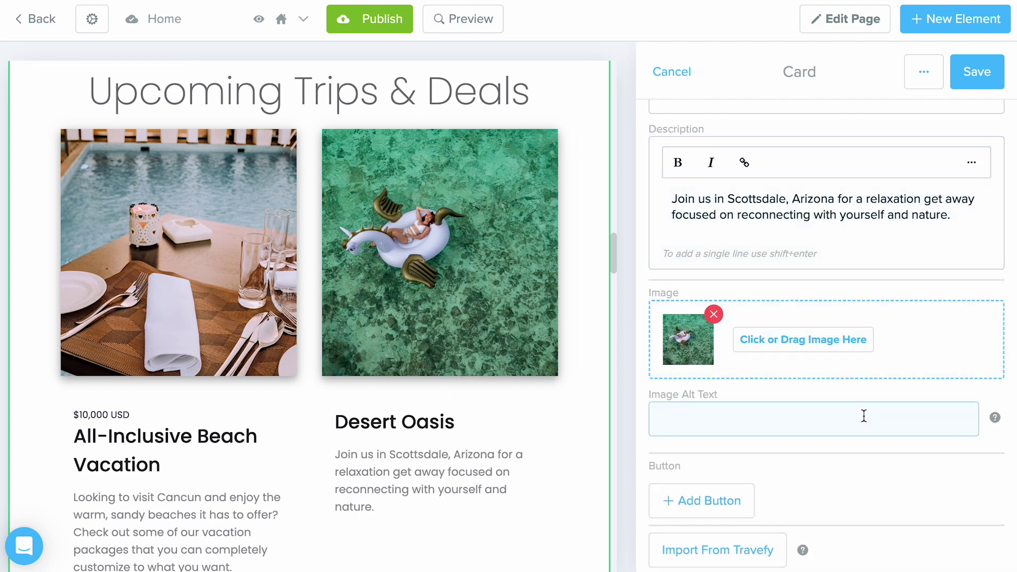
Import the 'desert oasis' Travefy trip into the card, then save the card and gallery.
{"action": "left_click", "coordinate": [750, 564]}
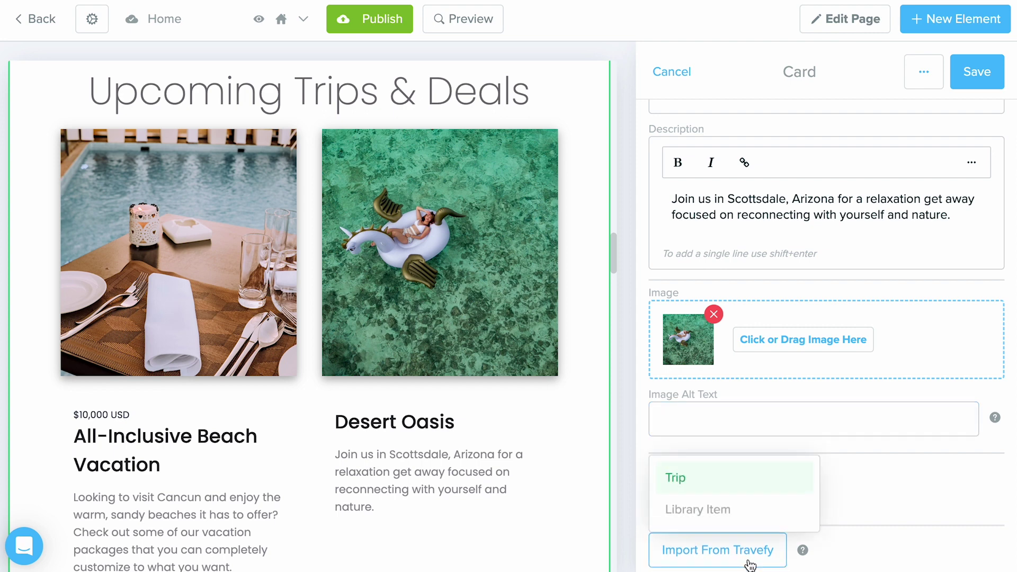
{"action": "left_click", "coordinate": [707, 487]}
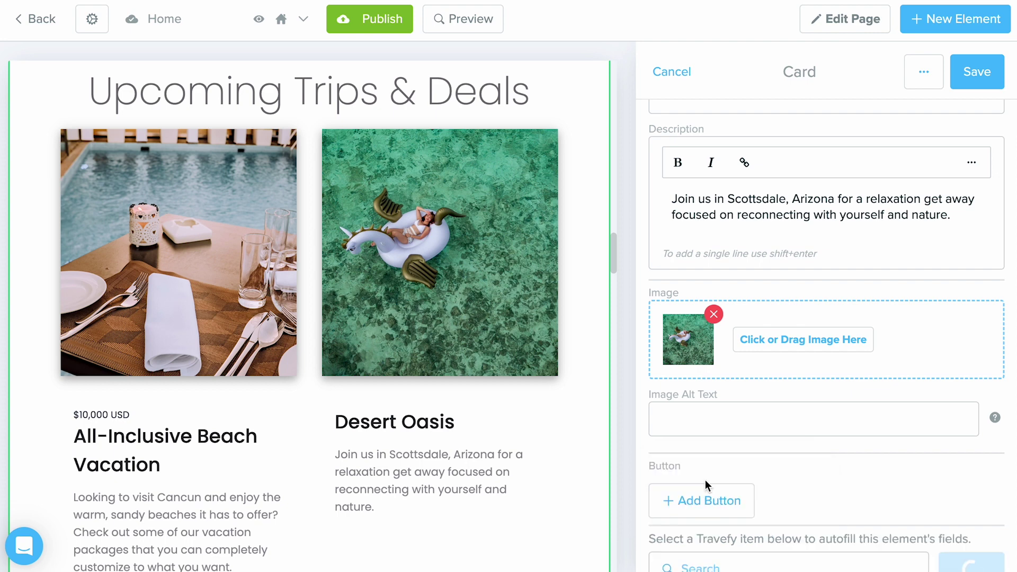
{"action": "scroll", "coordinate": [705, 482], "scroll_direction": "down", "scroll_amount": 5}
{"action": "scroll", "coordinate": [704, 485], "scroll_direction": "down", "scroll_amount": 2}
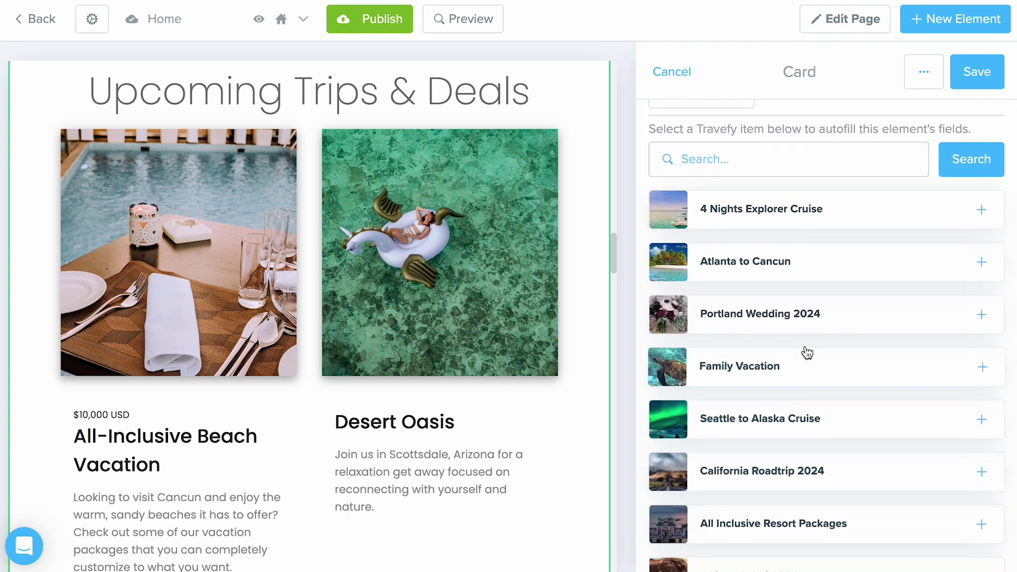
{"action": "left_click", "coordinate": [777, 162]}
{"action": "type", "text": "des"}
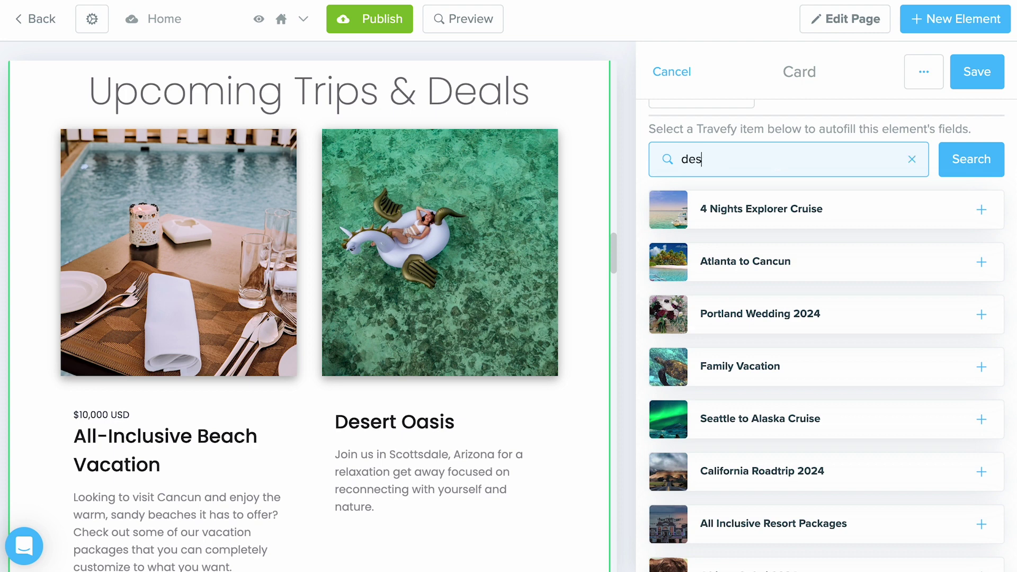
{"action": "type", "text": "ert oasis"}
{"action": "left_click", "coordinate": [967, 153]}
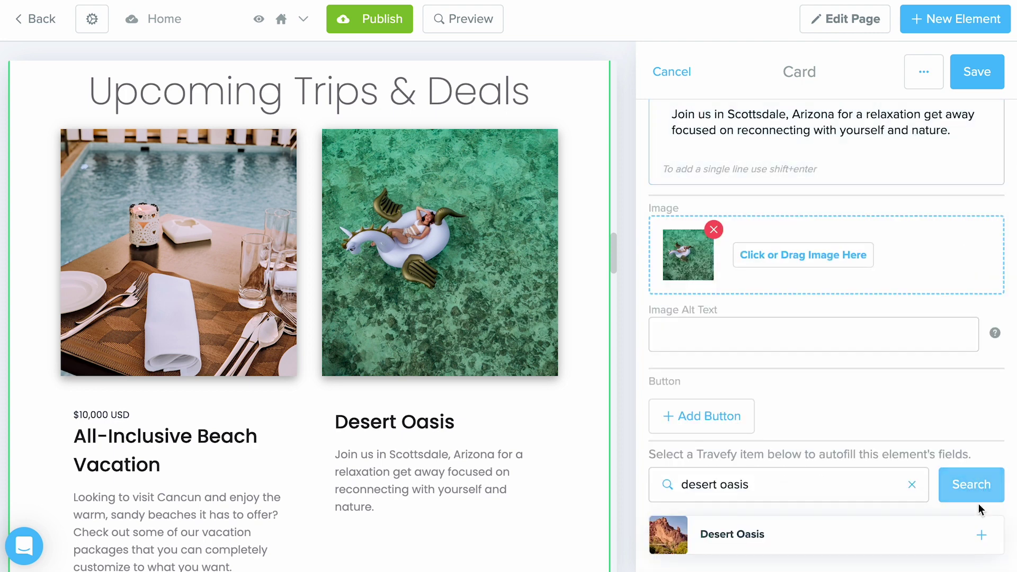
{"action": "left_click", "coordinate": [985, 535]}
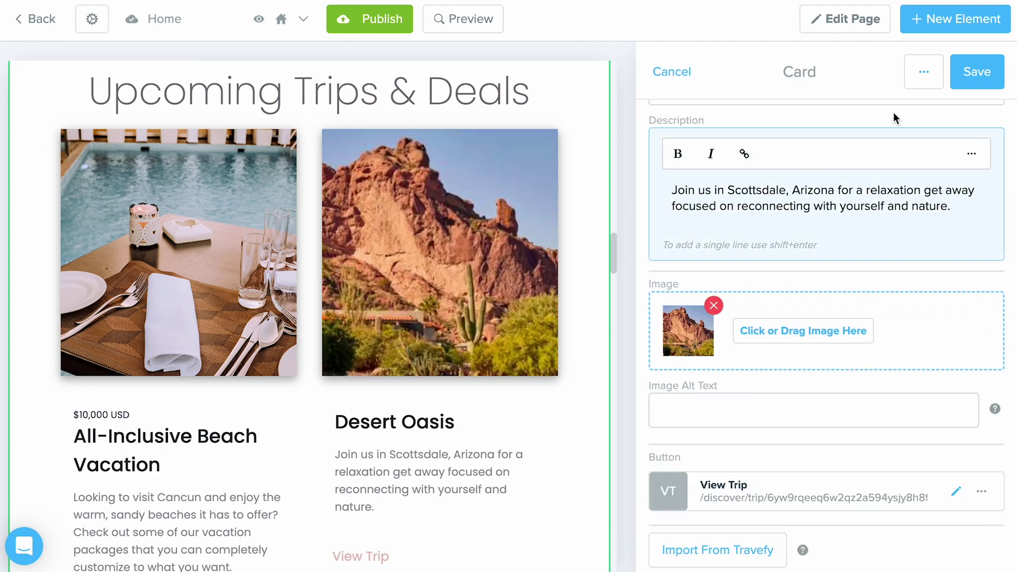
{"action": "left_click", "coordinate": [981, 80]}
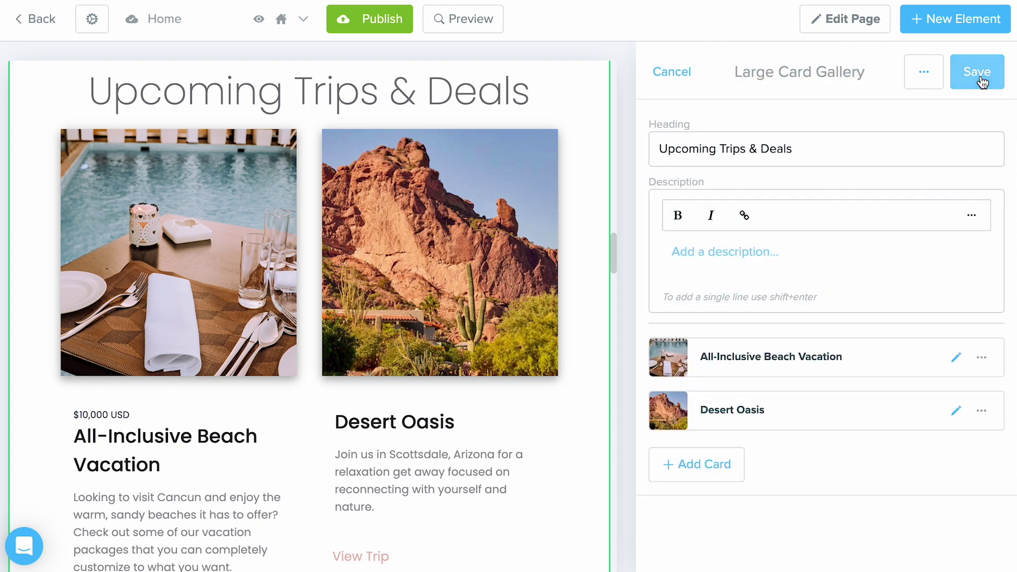
{"action": "left_click", "coordinate": [981, 80]}
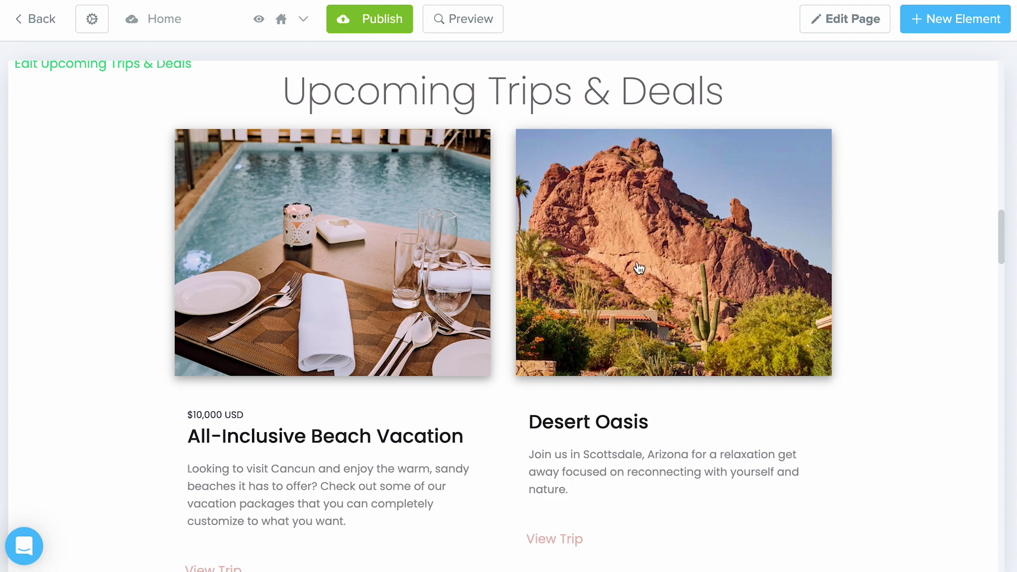
Scroll down to Booking Forms and open its Large Card Gallery editor.
{"action": "scroll", "coordinate": [639, 268], "scroll_direction": "down", "scroll_amount": 8}
{"action": "scroll", "coordinate": [639, 268], "scroll_direction": "down", "scroll_amount": 18}
{"action": "scroll", "coordinate": [638, 268], "scroll_direction": "down", "scroll_amount": 17}
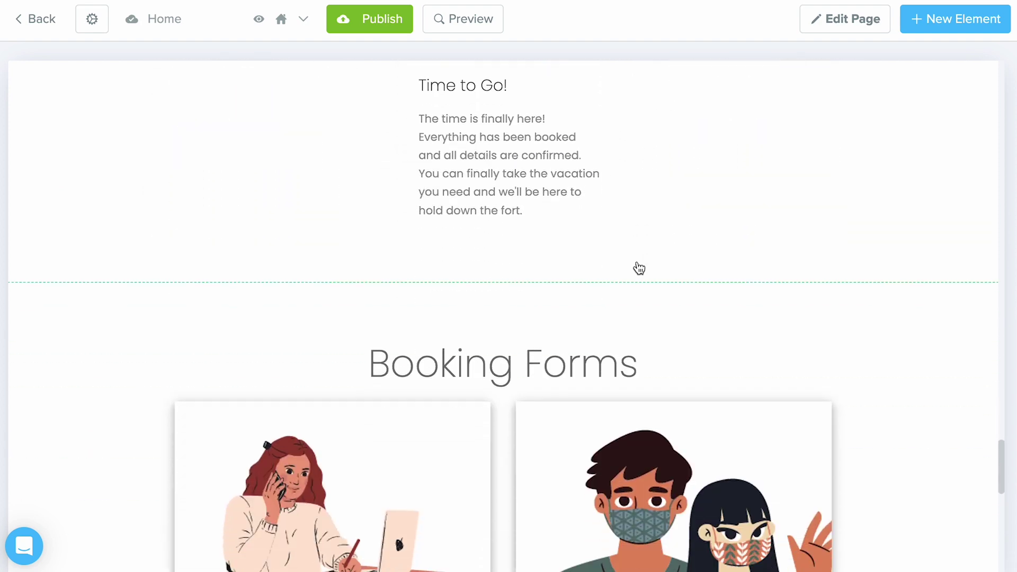
{"action": "scroll", "coordinate": [639, 268], "scroll_direction": "down", "scroll_amount": 6}
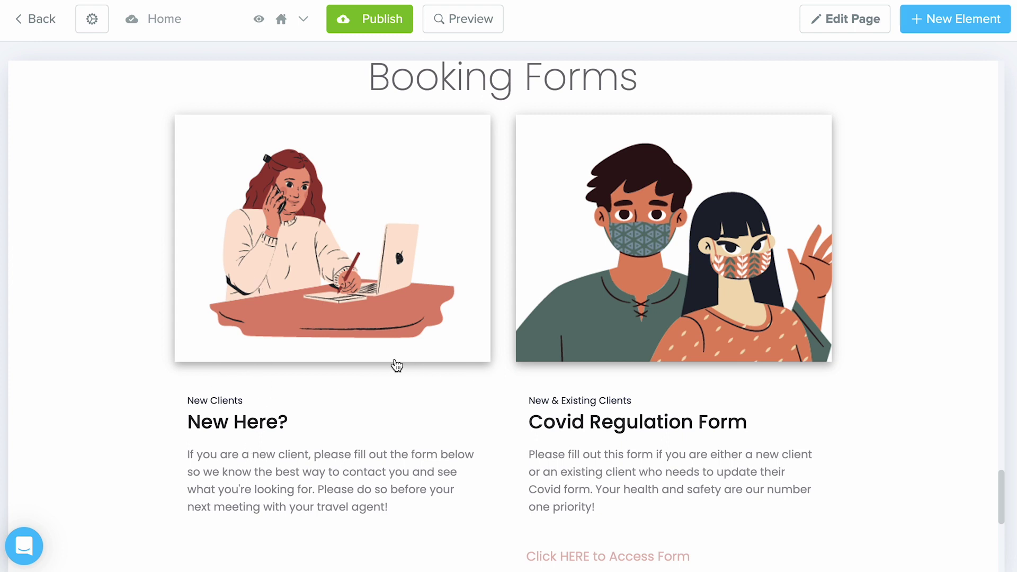
{"action": "left_click", "coordinate": [396, 366]}
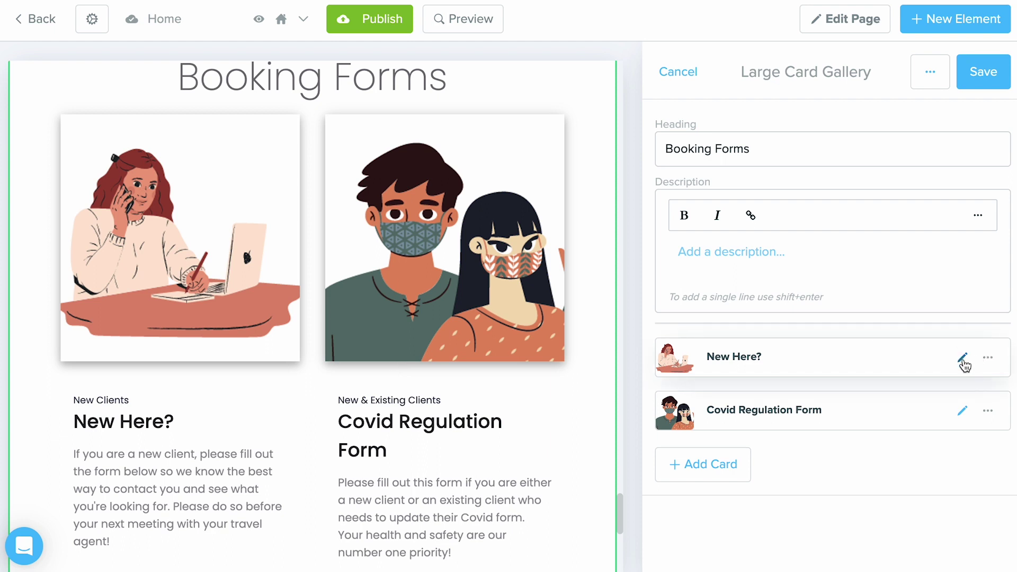
Add a Form-type button labelled 'Fill Out Here' to the New Here? card.
{"action": "left_click", "coordinate": [964, 359]}
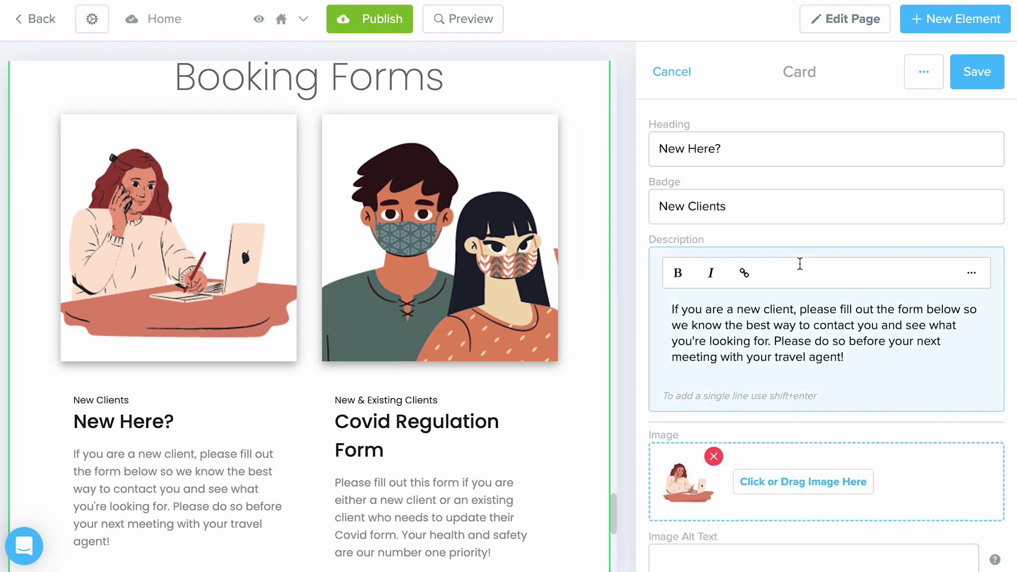
{"action": "scroll", "coordinate": [799, 263], "scroll_direction": "down", "scroll_amount": 3}
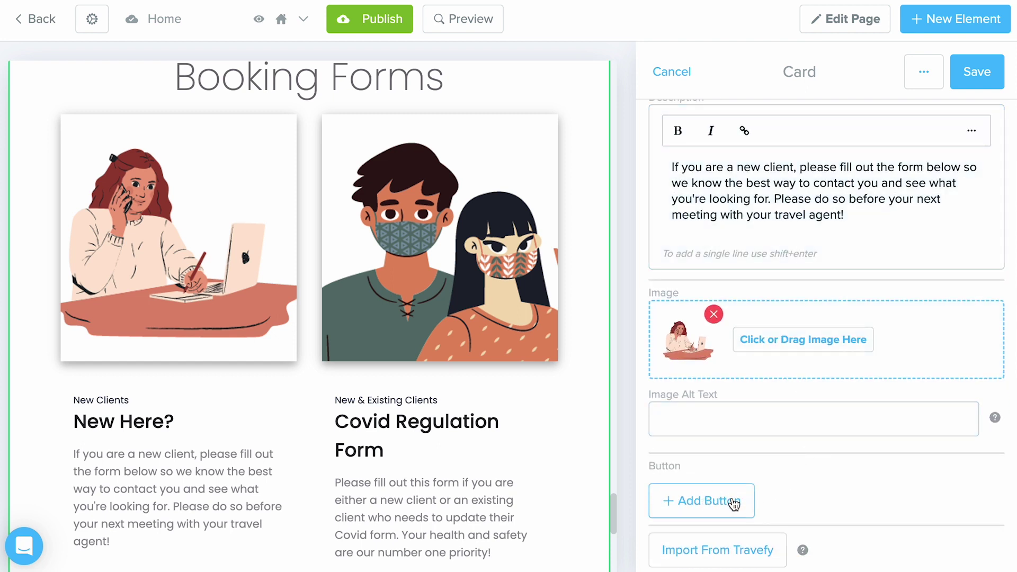
{"action": "left_click", "coordinate": [734, 504]}
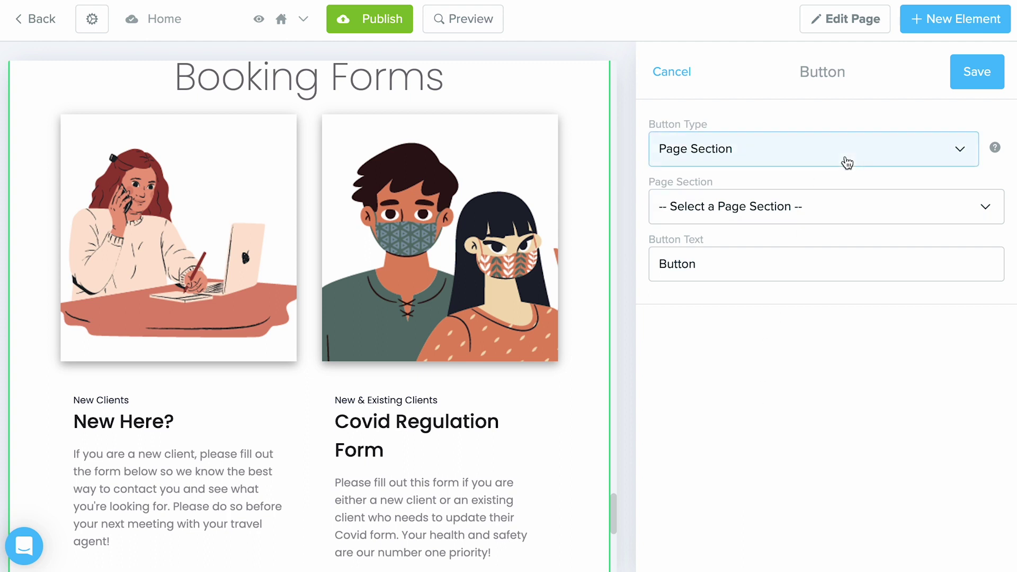
{"action": "left_click", "coordinate": [846, 162]}
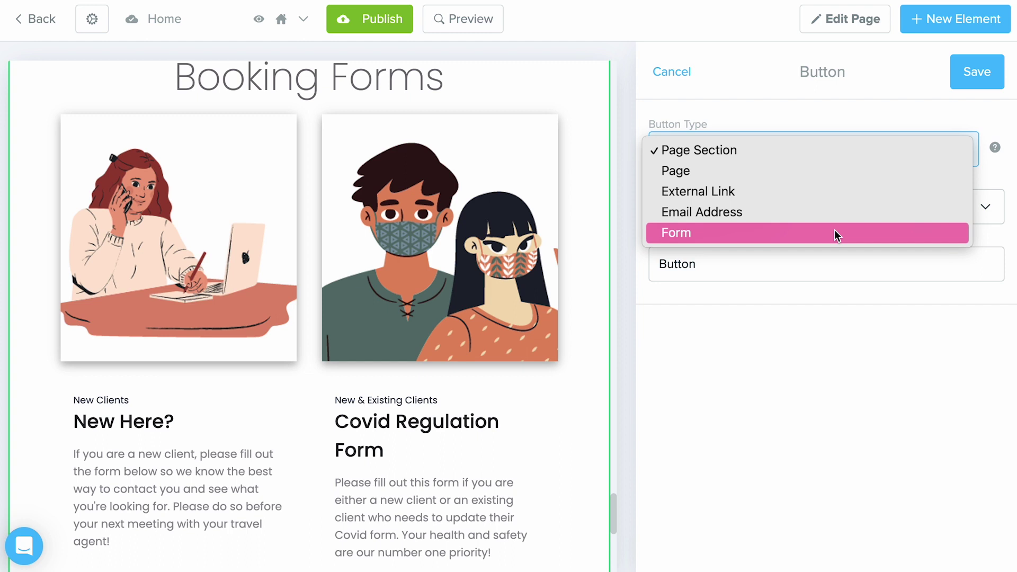
{"action": "left_click", "coordinate": [837, 236]}
{"action": "left_click", "coordinate": [778, 206]}
{"action": "left_click_drag", "start_coordinate": [779, 207], "coordinate": [651, 203]}
{"action": "key", "text": "BackSpace"}
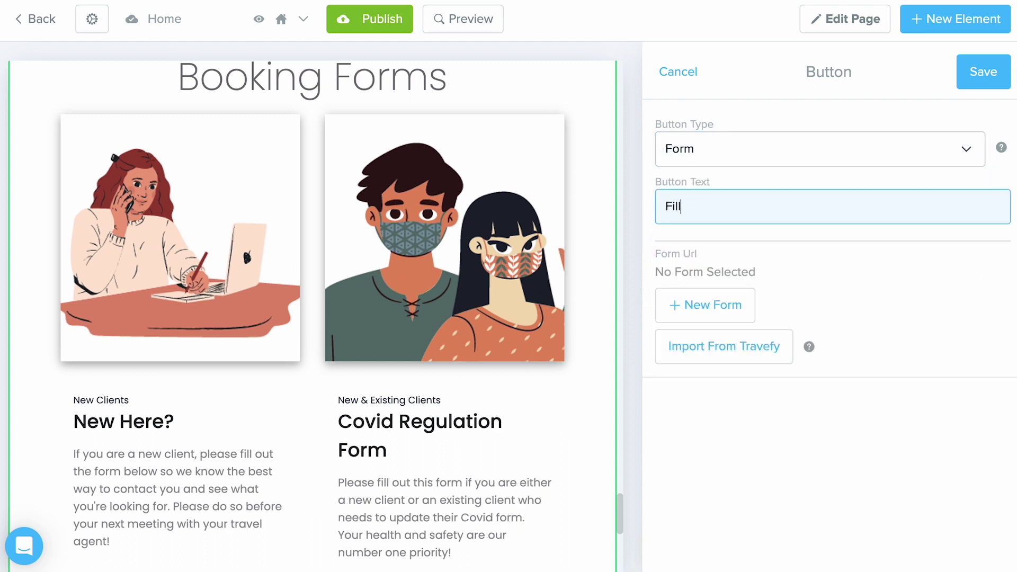
{"action": "type", "text": "Fill Out Here"}
{"action": "scroll", "coordinate": [258, 286], "scroll_direction": "down", "scroll_amount": 3}
{"action": "left_click", "coordinate": [879, 303]}
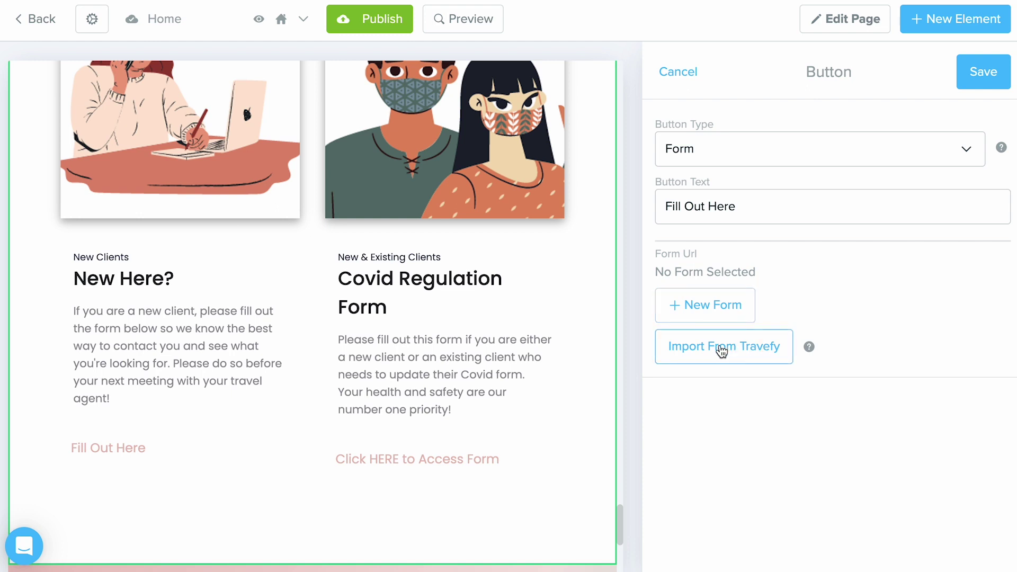
Create a new Client Intake Form for the button from the New Trip Inquiry template.
{"action": "left_click", "coordinate": [734, 353]}
{"action": "scroll", "coordinate": [743, 348], "scroll_direction": "down", "scroll_amount": 1}
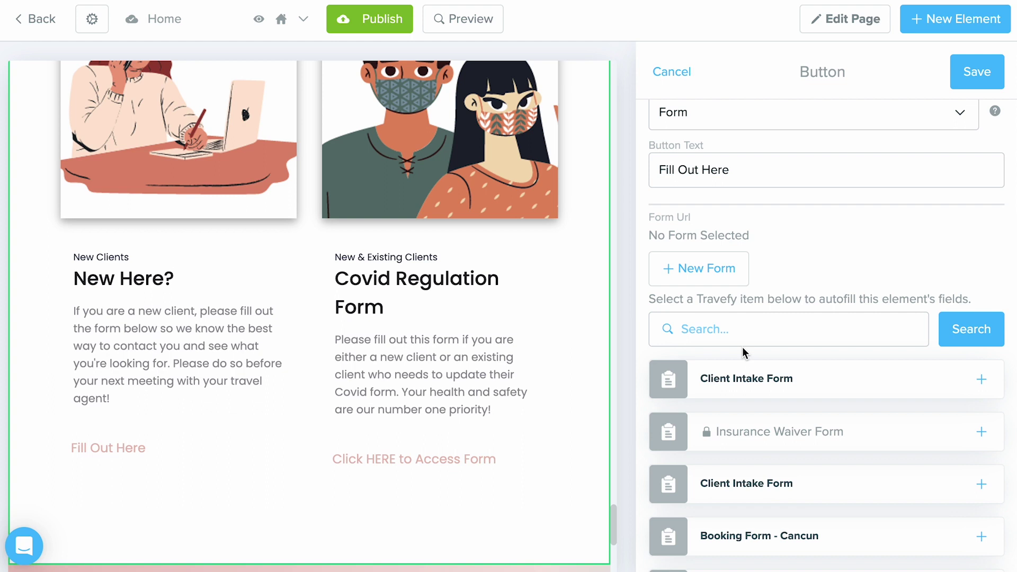
{"action": "left_click", "coordinate": [724, 271]}
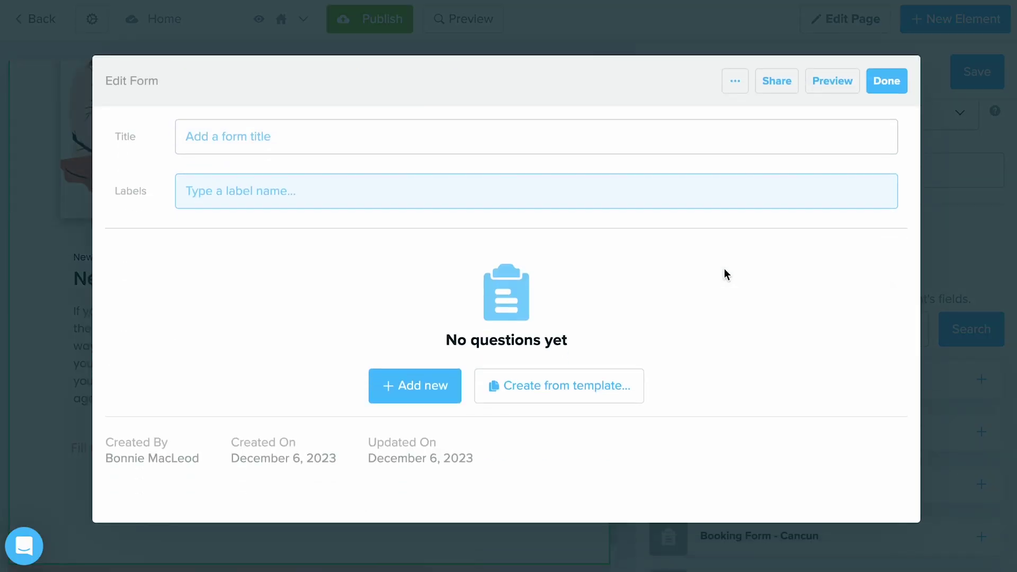
{"action": "left_click", "coordinate": [588, 388]}
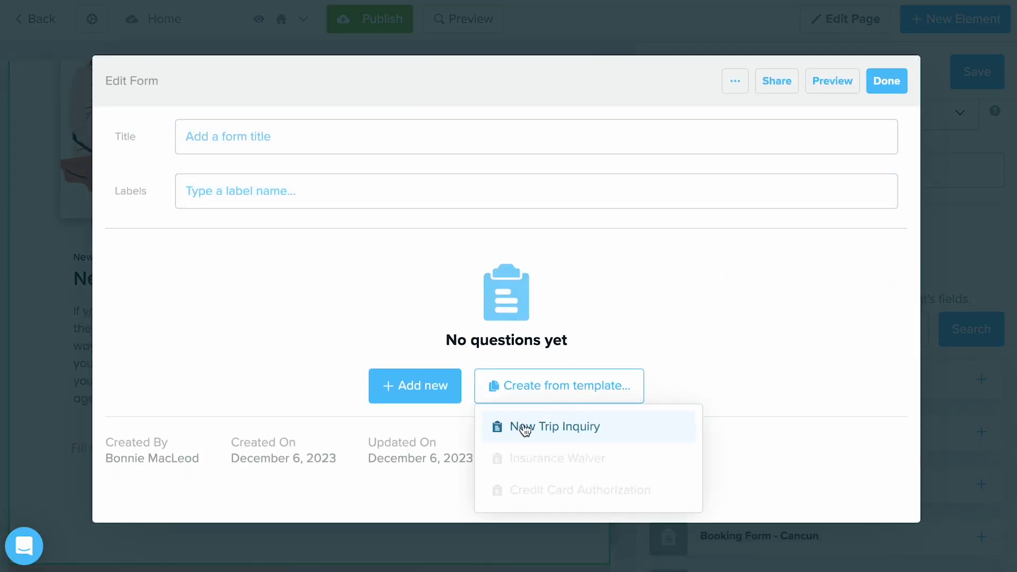
{"action": "left_click", "coordinate": [630, 428]}
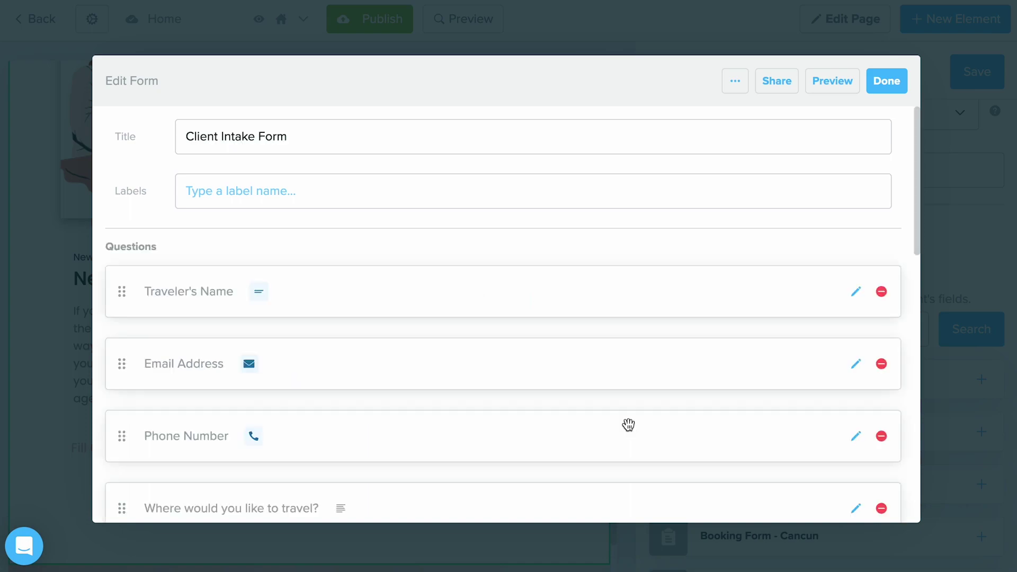
{"action": "left_click", "coordinate": [883, 89]}
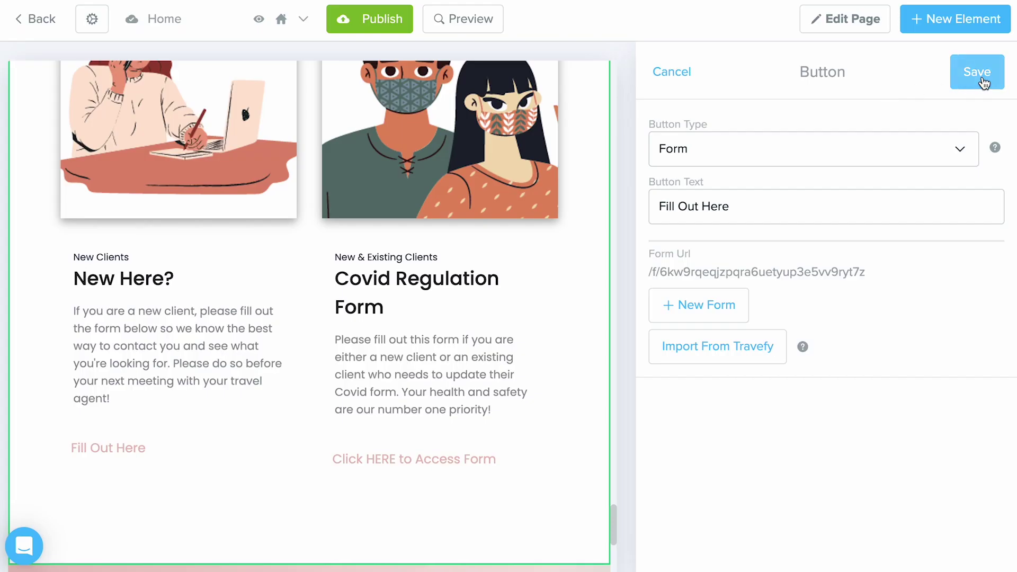
Save the button's form link, the New Here? card and the Booking Forms gallery.
{"action": "left_click", "coordinate": [981, 79]}
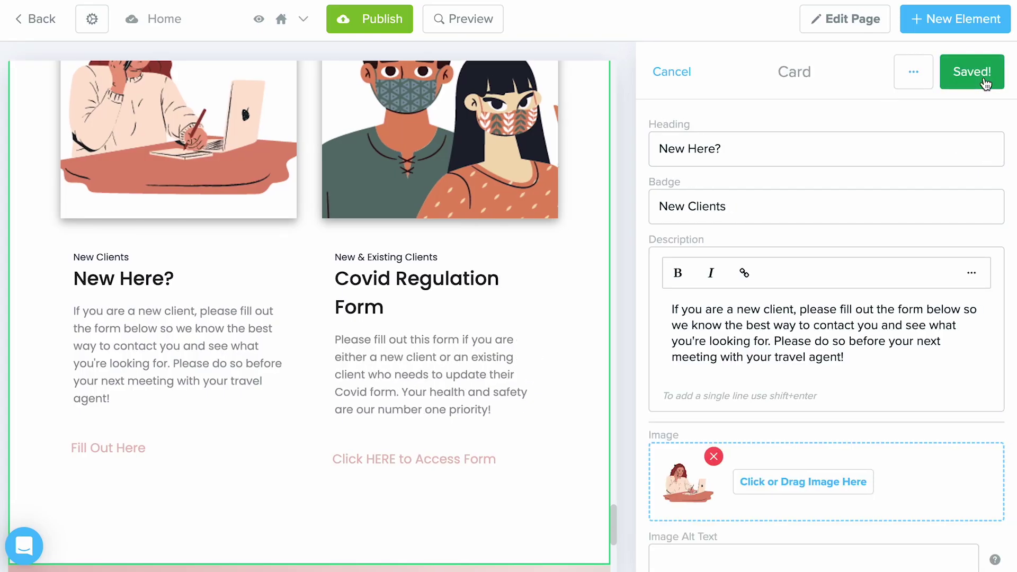
{"action": "left_click", "coordinate": [983, 83]}
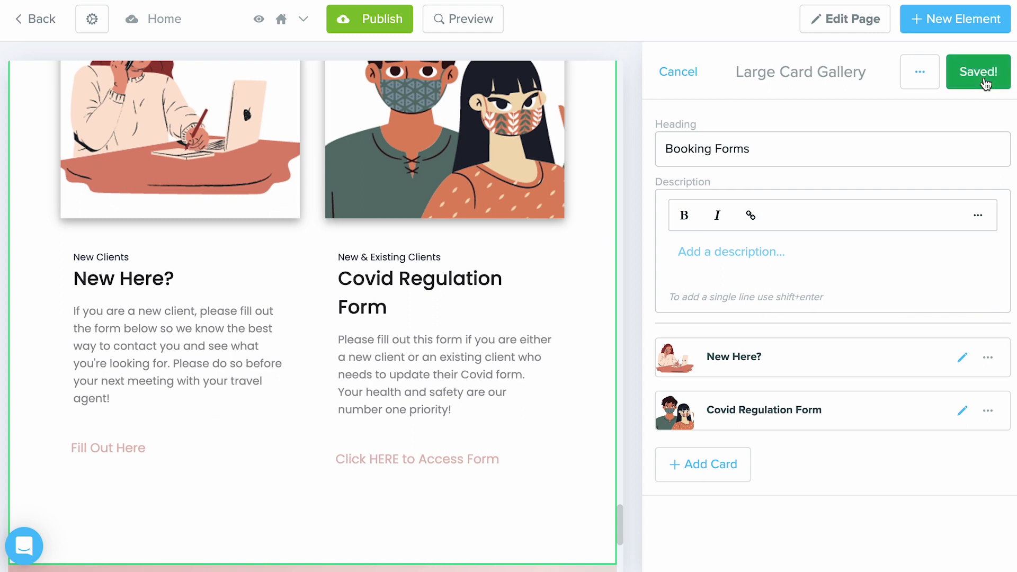
{"action": "scroll", "coordinate": [758, 111], "scroll_direction": "up", "scroll_amount": 5}
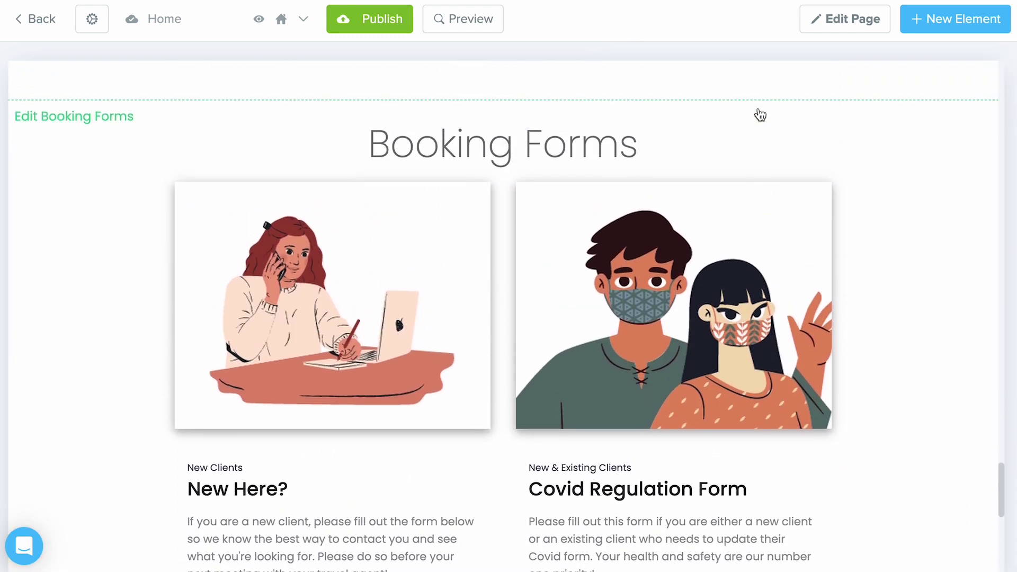
{"action": "left_click", "coordinate": [484, 27]}
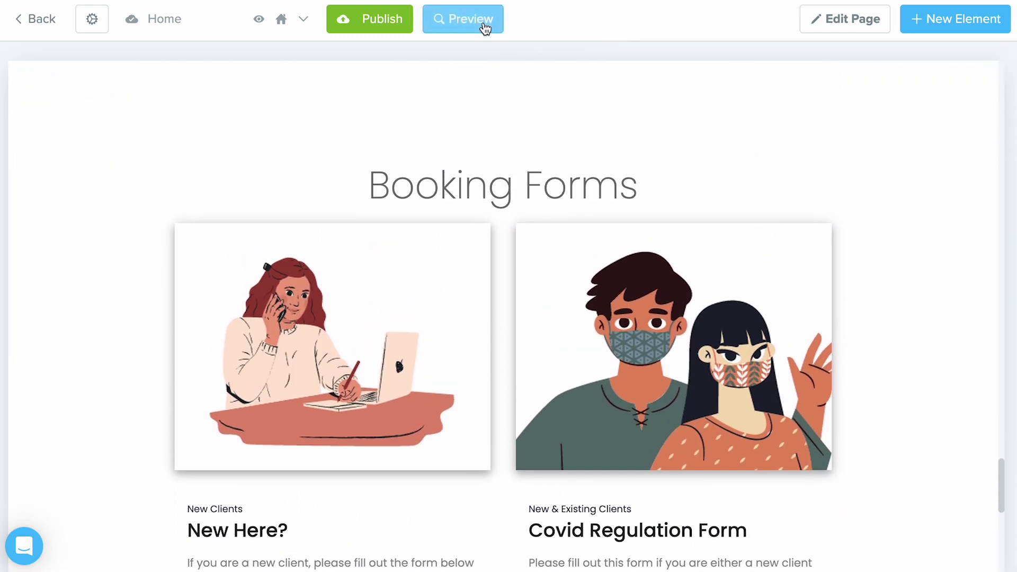
{"action": "scroll", "coordinate": [470, 209], "scroll_direction": "down", "scroll_amount": 5}
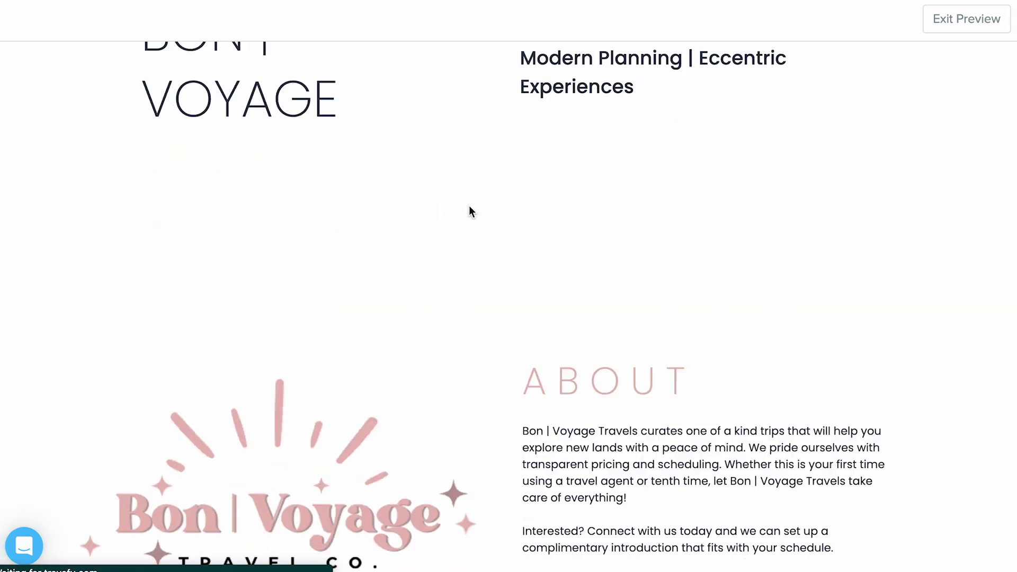
{"action": "scroll", "coordinate": [469, 207], "scroll_direction": "down", "scroll_amount": 10}
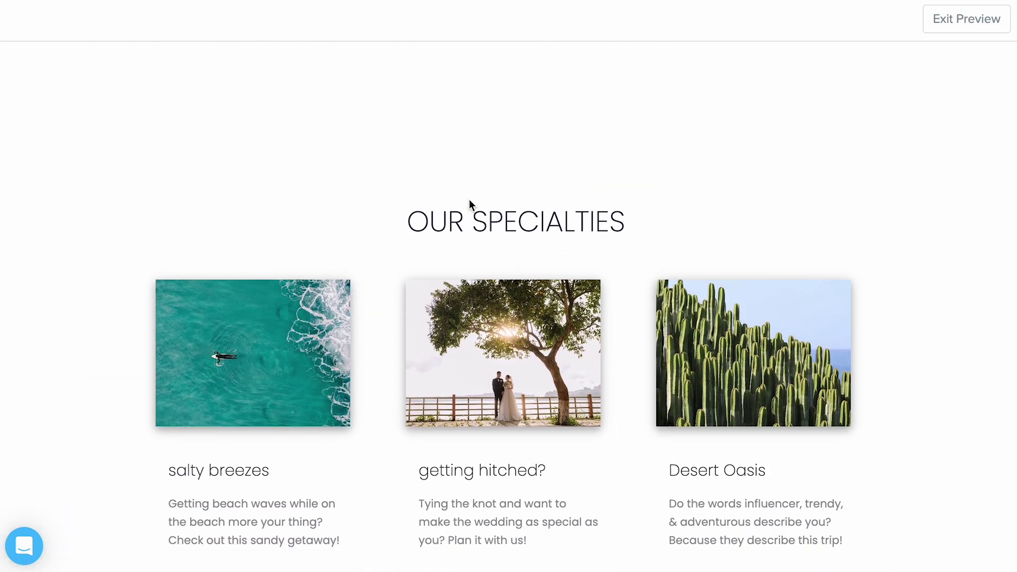
{"action": "scroll", "coordinate": [470, 205], "scroll_direction": "down", "scroll_amount": 10}
{"action": "scroll", "coordinate": [471, 204], "scroll_direction": "up", "scroll_amount": 2}
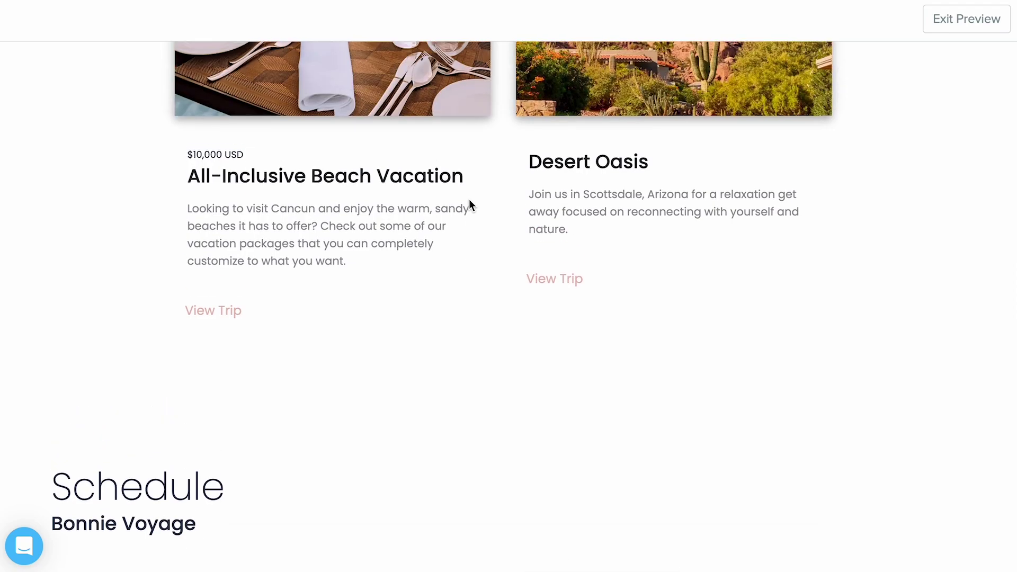
{"action": "left_click", "coordinate": [532, 274]}
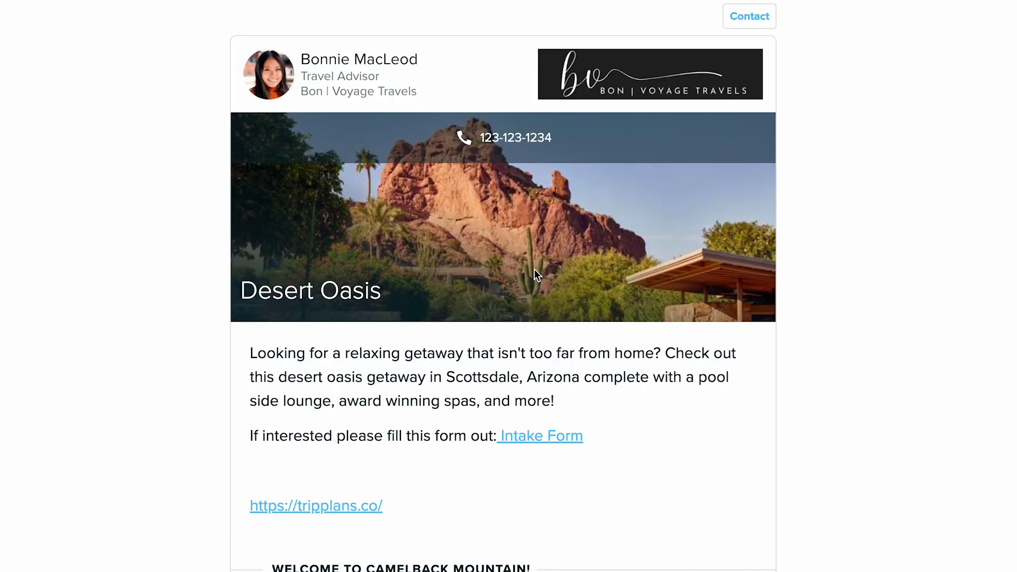
{"action": "scroll", "coordinate": [534, 274], "scroll_direction": "down", "scroll_amount": 3}
{"action": "scroll", "coordinate": [534, 274], "scroll_direction": "up", "scroll_amount": 4}
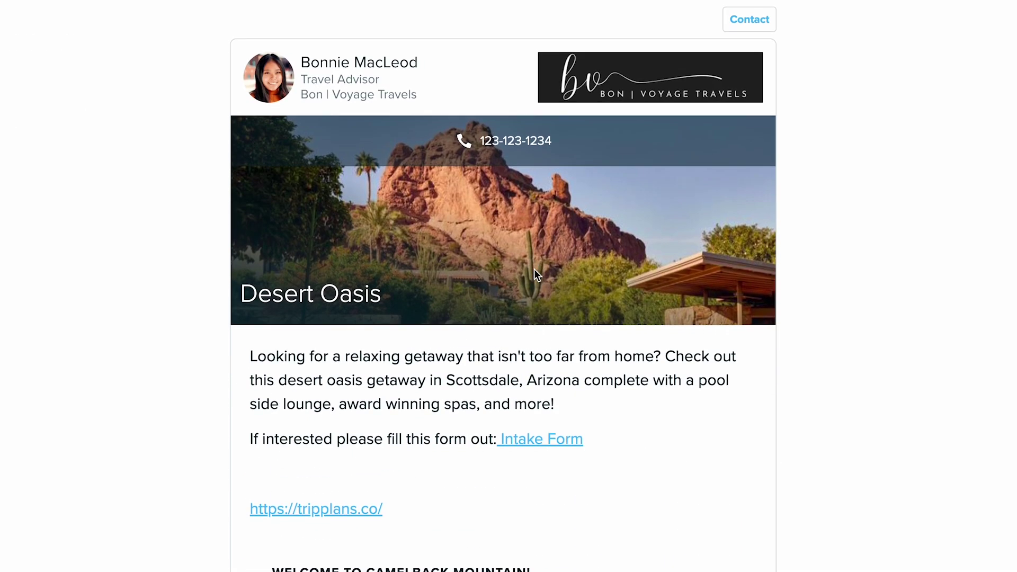
{"action": "left_click", "coordinate": [755, 11]}
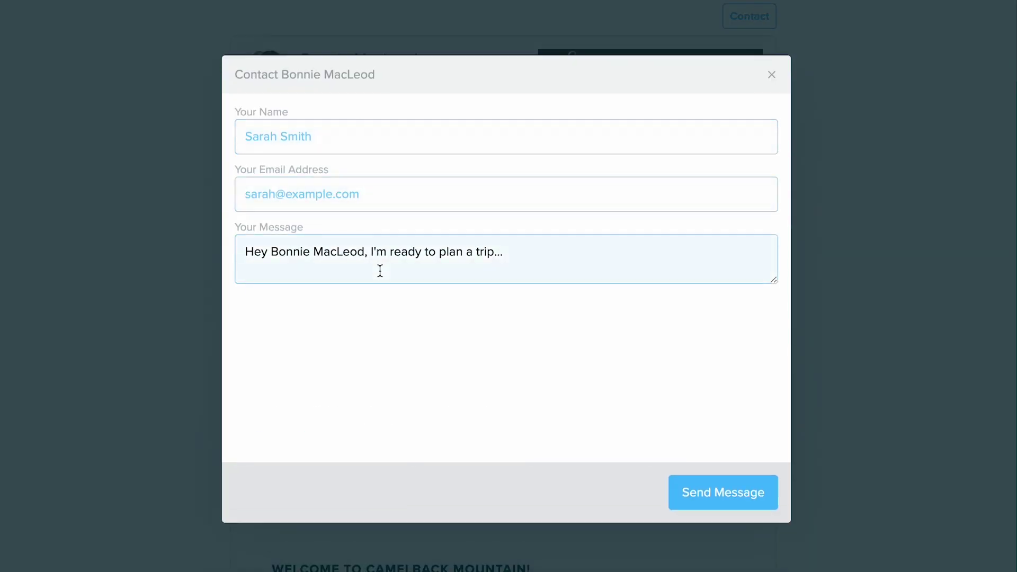
{"action": "left_click", "coordinate": [777, 76]}
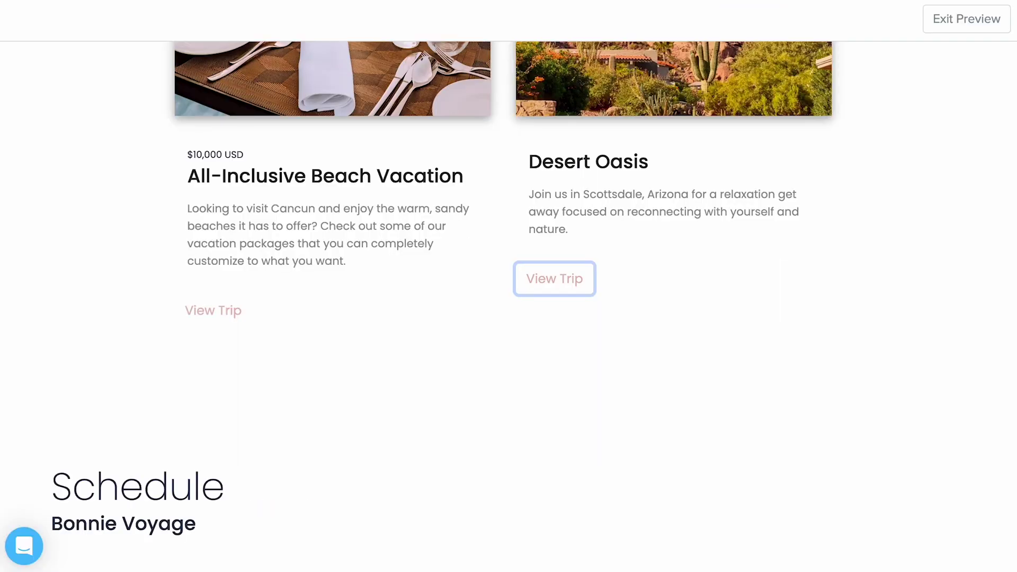
{"action": "scroll", "coordinate": [463, 221], "scroll_direction": "down", "scroll_amount": 15}
{"action": "scroll", "coordinate": [462, 222], "scroll_direction": "down", "scroll_amount": 10}
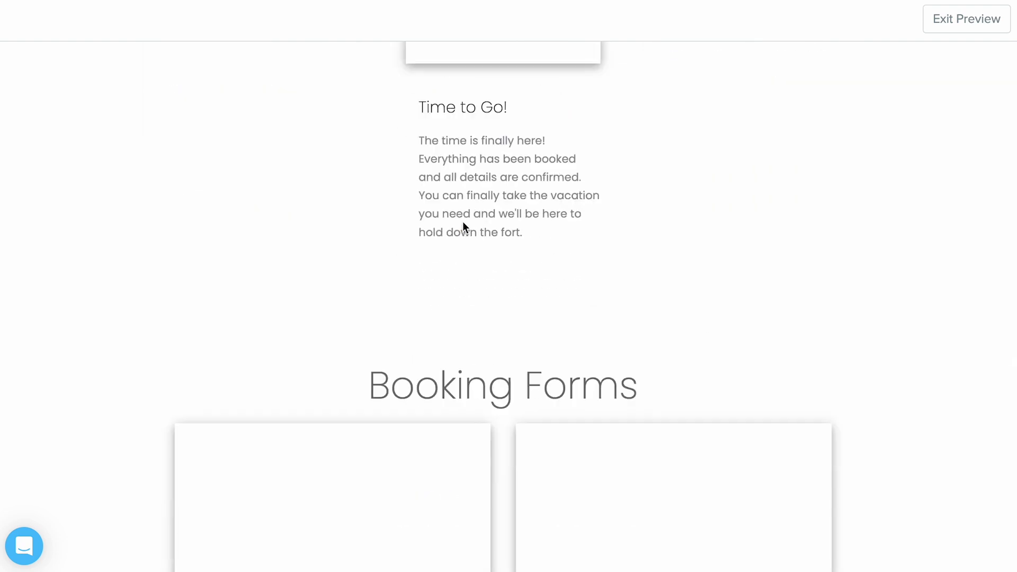
{"action": "left_click", "coordinate": [219, 450]}
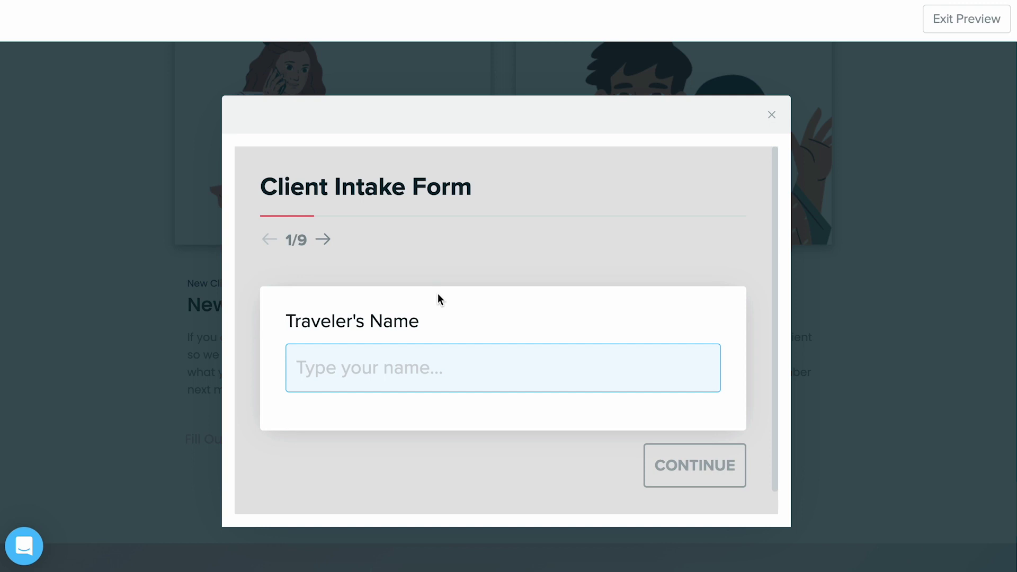
{"action": "left_click", "coordinate": [773, 116]}
{"action": "scroll", "coordinate": [777, 110], "scroll_direction": "up", "scroll_amount": 3}
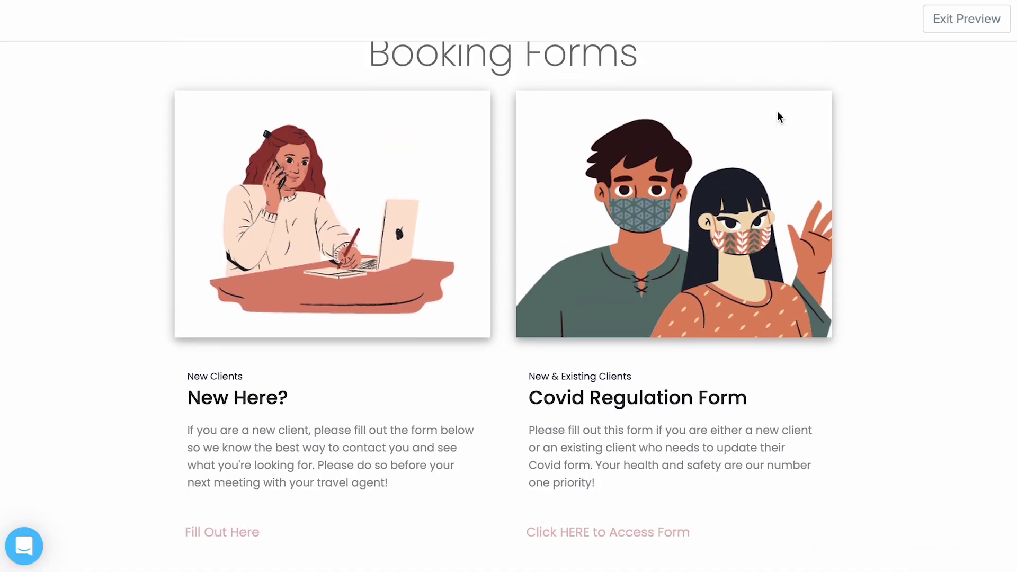
{"action": "left_click", "coordinate": [966, 19]}
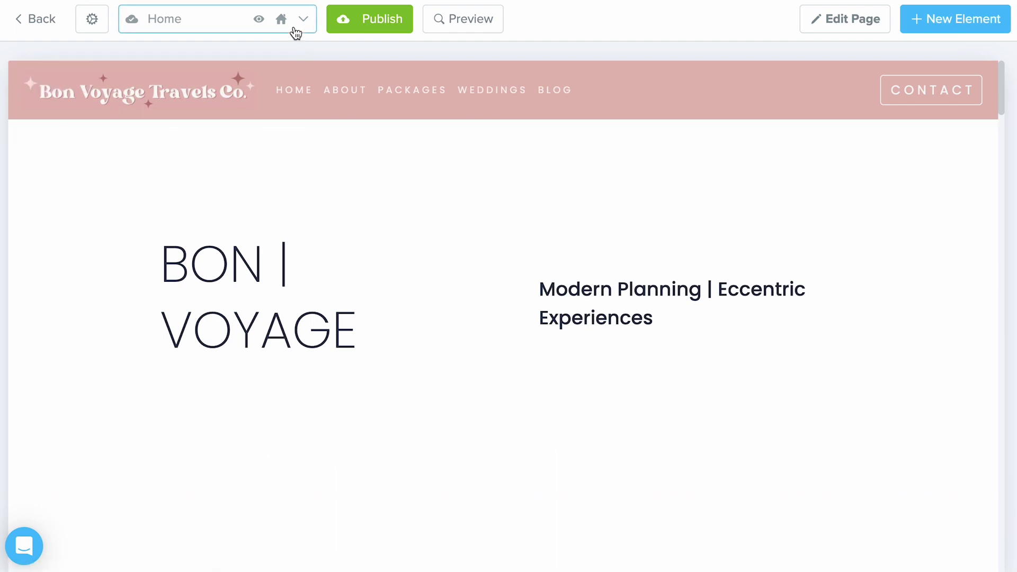
Check the site page list, then open the Navbar editor and add a new navigation item.
{"action": "left_click", "coordinate": [295, 29]}
{"action": "scroll", "coordinate": [275, 217], "scroll_direction": "down", "scroll_amount": 5}
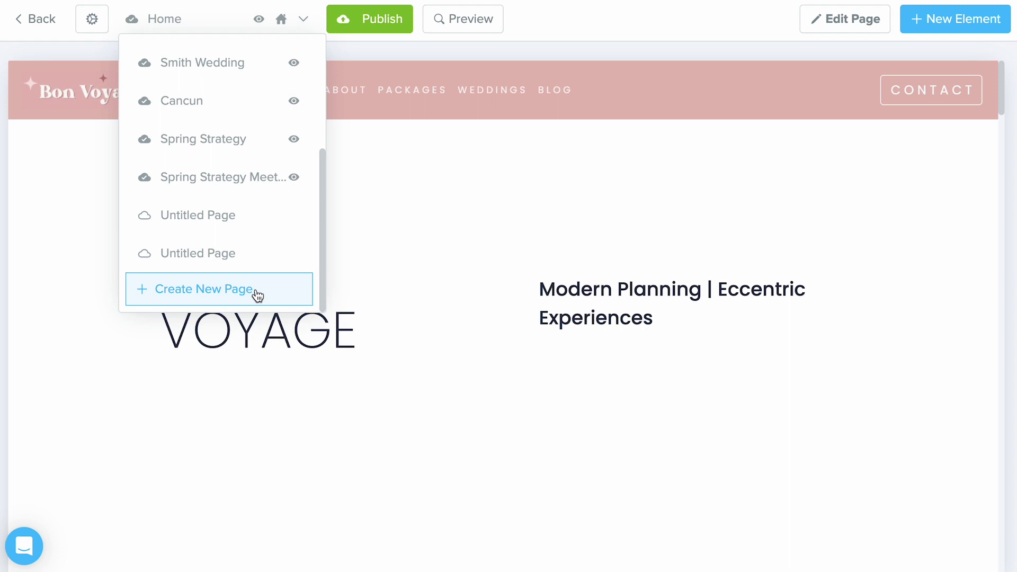
{"action": "left_click", "coordinate": [580, 32]}
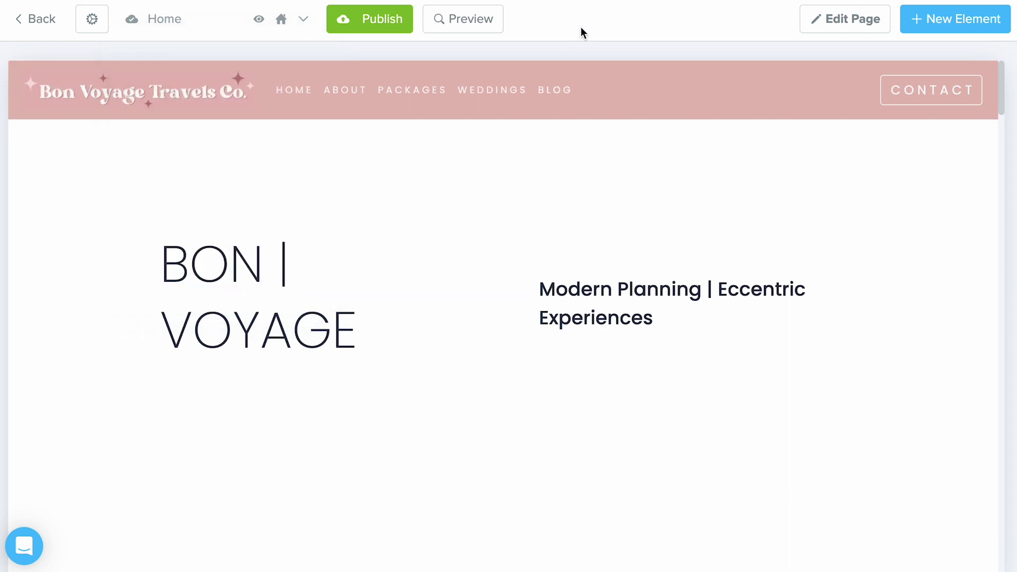
{"action": "left_click", "coordinate": [601, 87]}
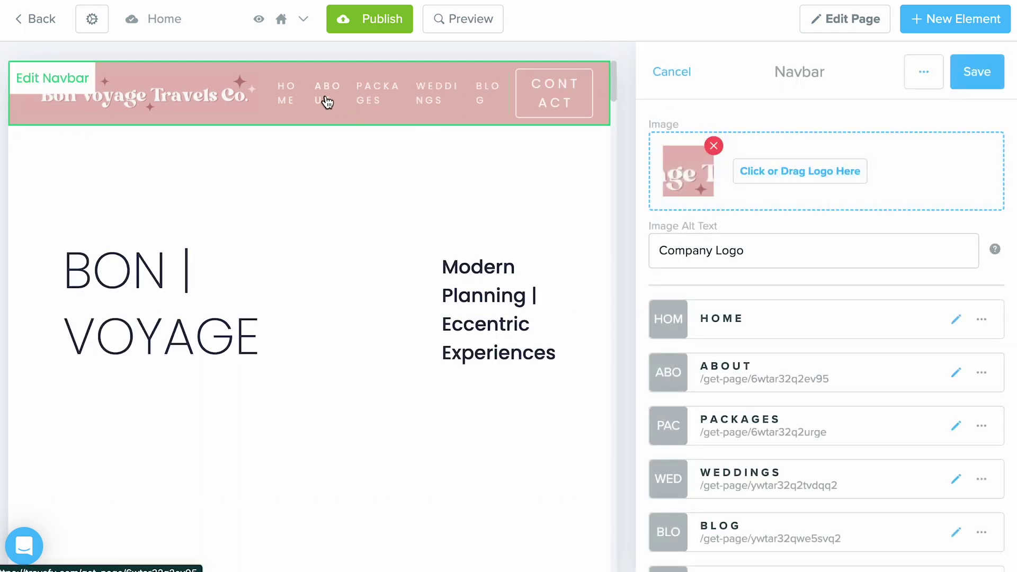
{"action": "scroll", "coordinate": [860, 259], "scroll_direction": "down", "scroll_amount": 2}
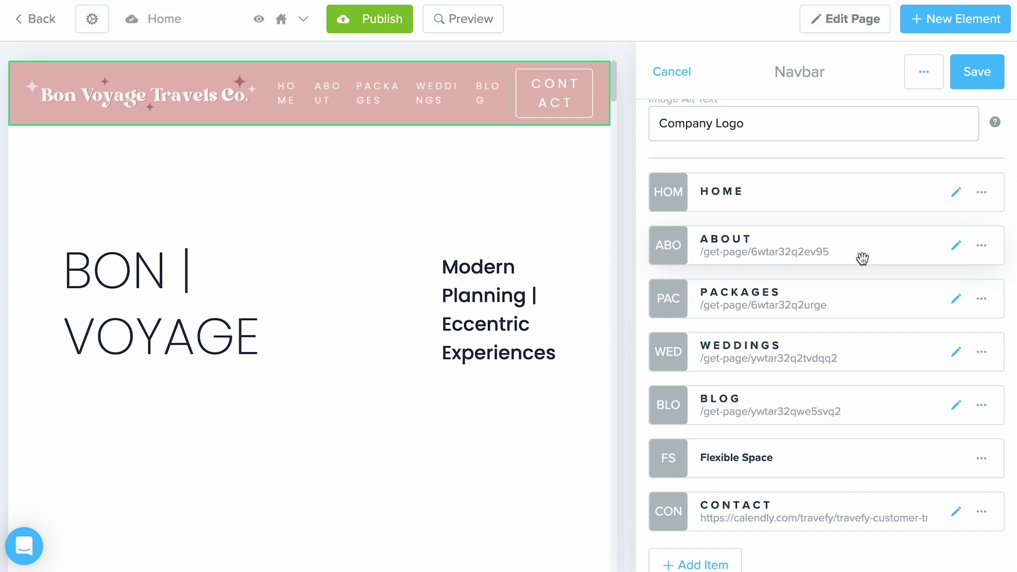
{"action": "scroll", "coordinate": [862, 258], "scroll_direction": "down", "scroll_amount": 1}
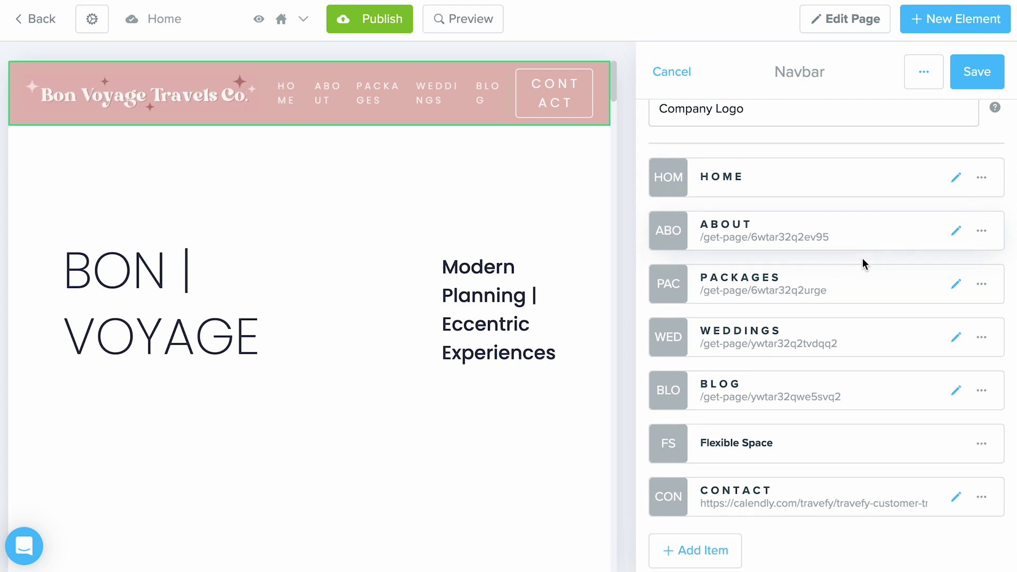
{"action": "left_click", "coordinate": [719, 546]}
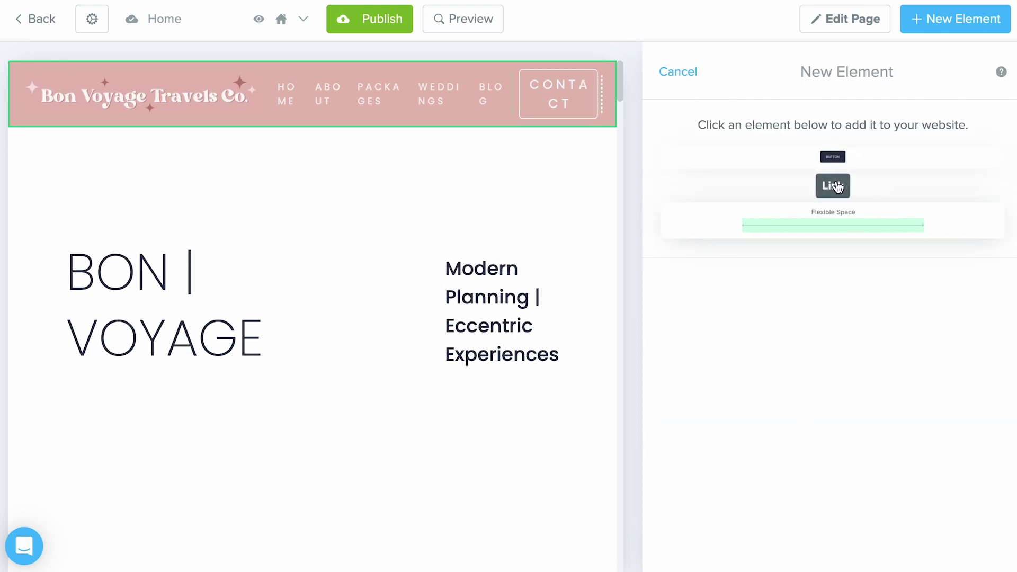
Start a new navbar link with Link Type set to Page and view the available pages.
{"action": "left_click", "coordinate": [835, 186]}
{"action": "left_click", "coordinate": [786, 145]}
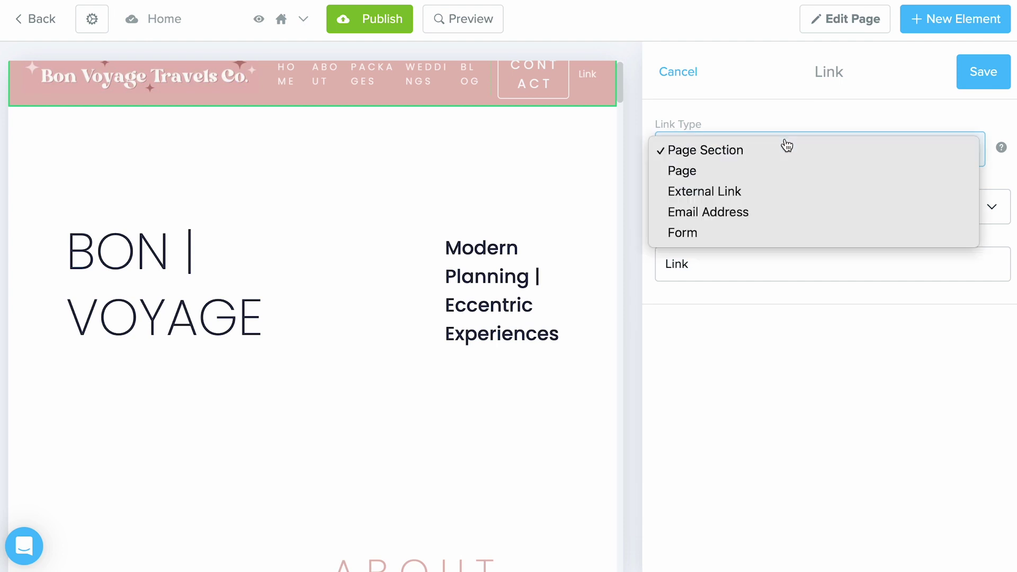
{"action": "left_click", "coordinate": [736, 175]}
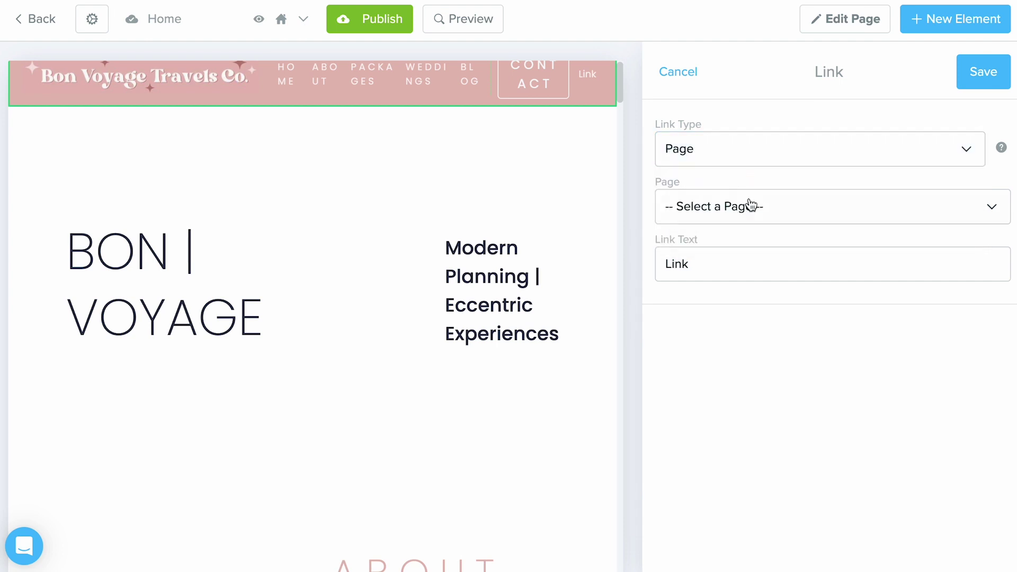
{"action": "left_click", "coordinate": [747, 206]}
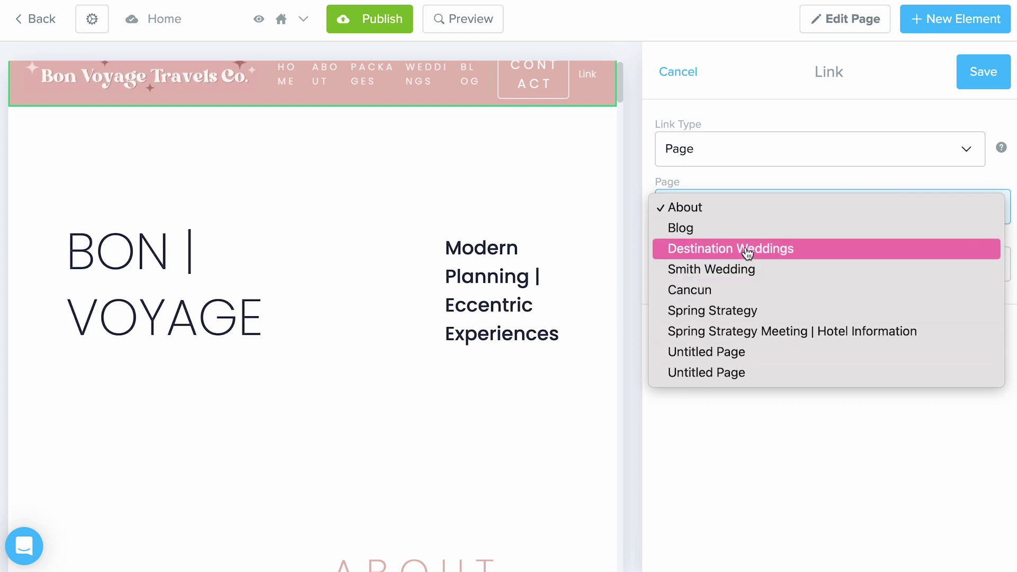
Discard the unfinished link, close the Navbar settings, and bring up the help messenger.
{"action": "left_click", "coordinate": [681, 79]}
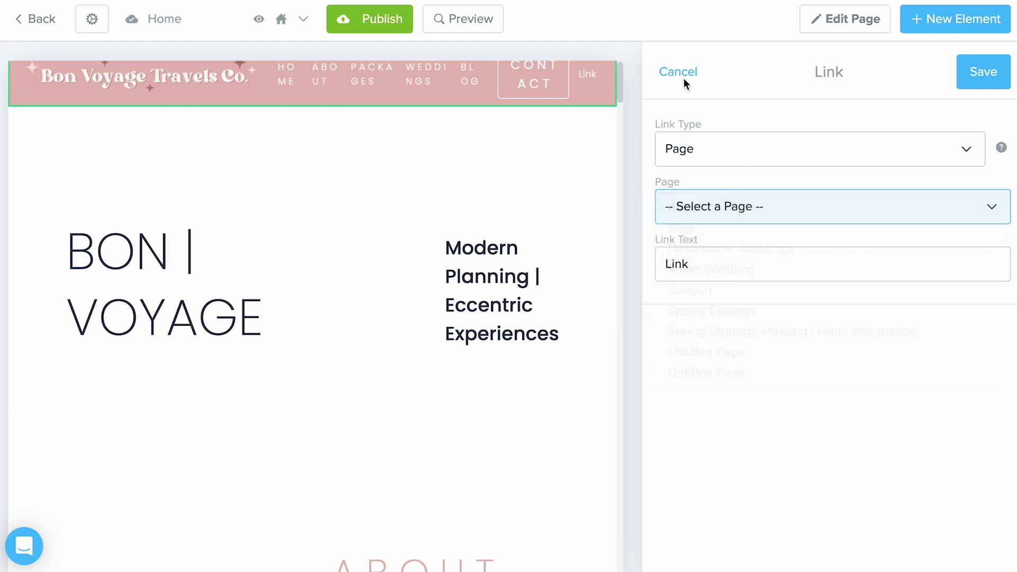
{"action": "left_click", "coordinate": [677, 75]}
{"action": "left_click", "coordinate": [676, 75]}
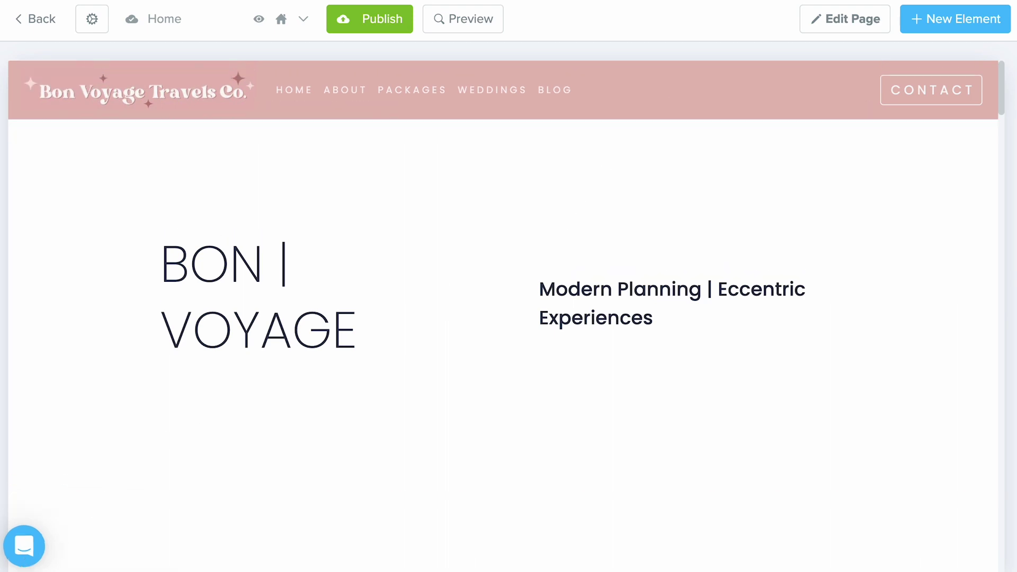
{"action": "left_click", "coordinate": [24, 554]}
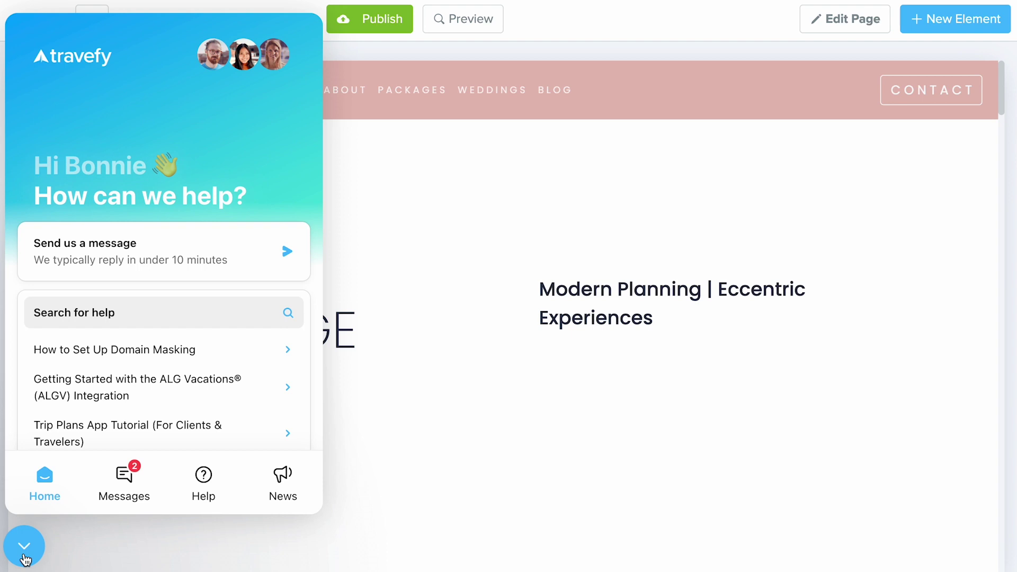
{"action": "left_click", "coordinate": [24, 551]}
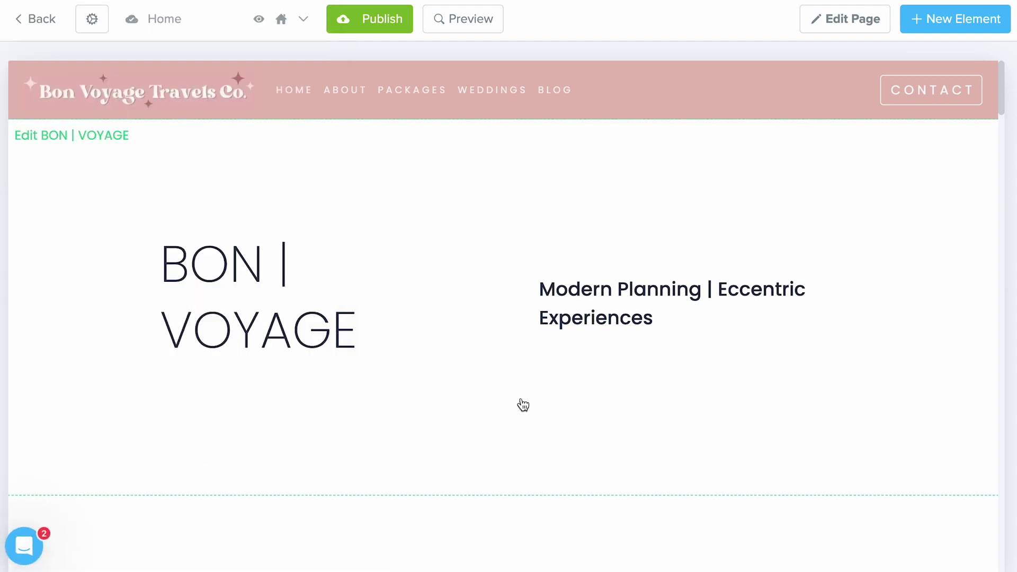